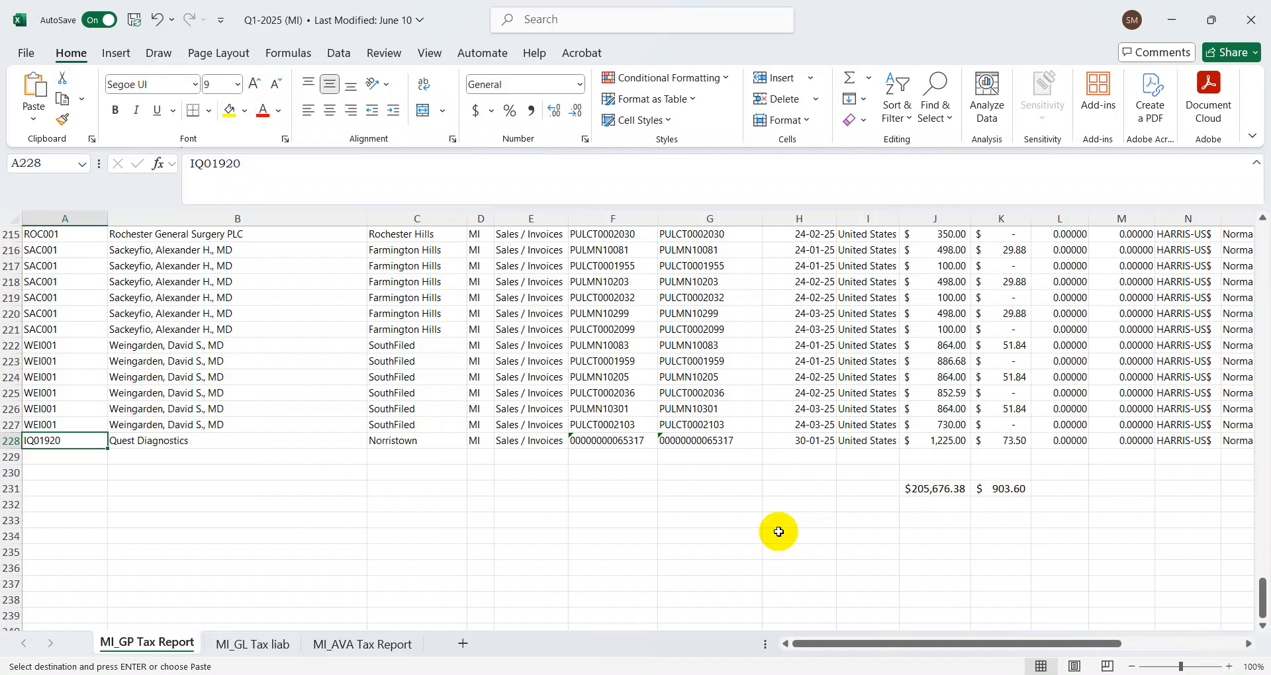
Enter the label Monthly in cell D235 below the tax report totals and autofit column D
key("ctrl+Up")
key("ctrl+Down")
key("Down")
key("Down")
key("Down")
key("Down")
key("Down")
key("Down")
key("Down")
key("Down")
key("Down")
key("ctrl+Up")
key("Up")
key("Right")
key("Right")
key("Right")
key("Down")
key("Down")
key("Down")
key("Down")
key("Down")
key("Down")
key("Down")
key("Down")
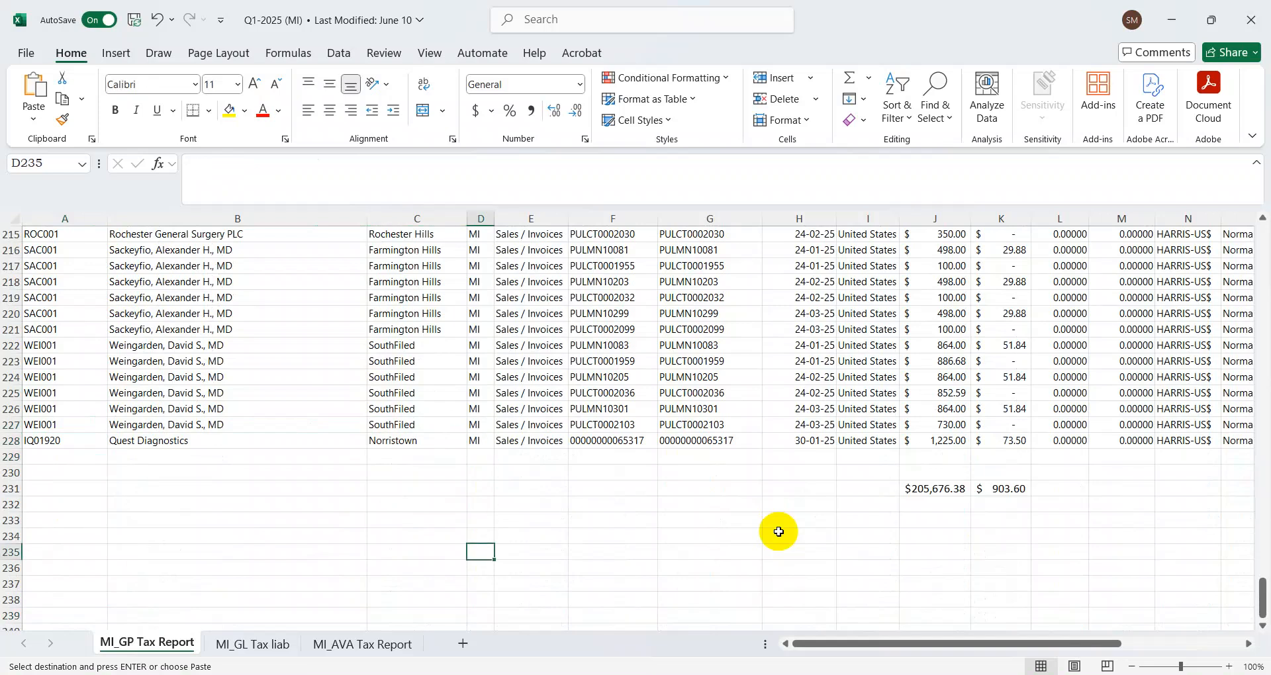
type("Monthly")
key("Return")
key("Up")
key("alt+h")
key("o")
key("i")
Enter the label Quarterly in cell D236, directly beneath Monthly
key("Down")
type("Q")
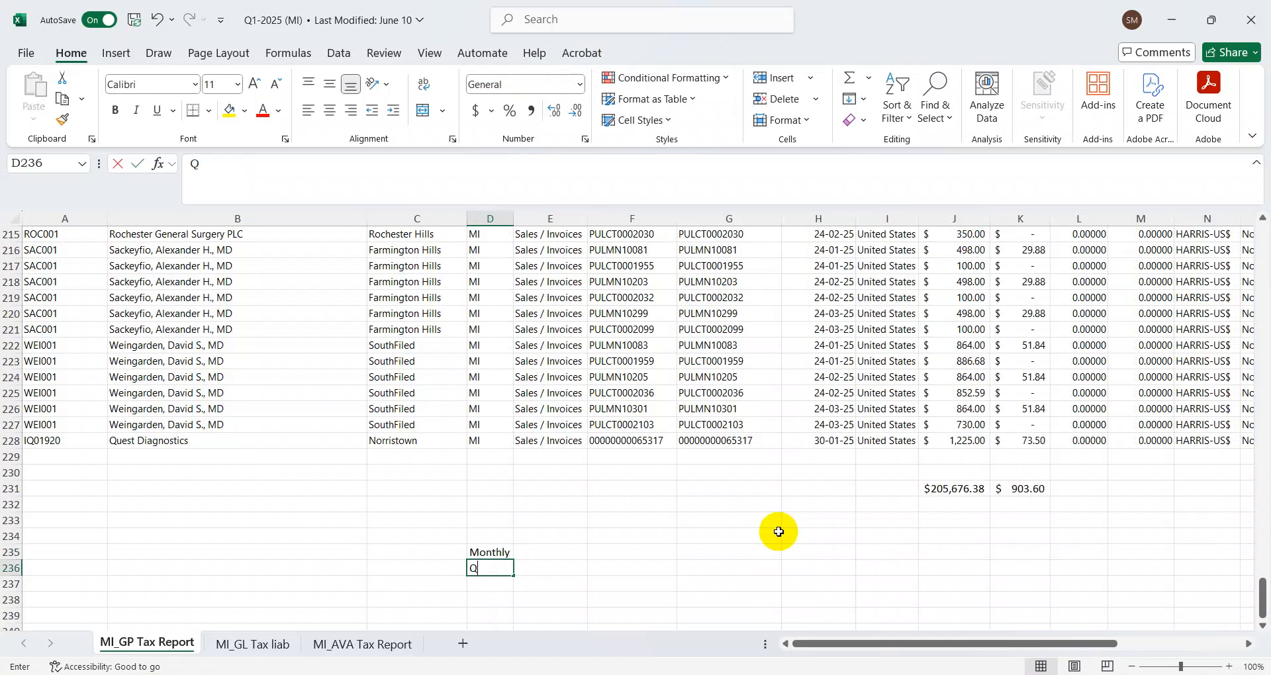
type("auarterly")
key("Return")
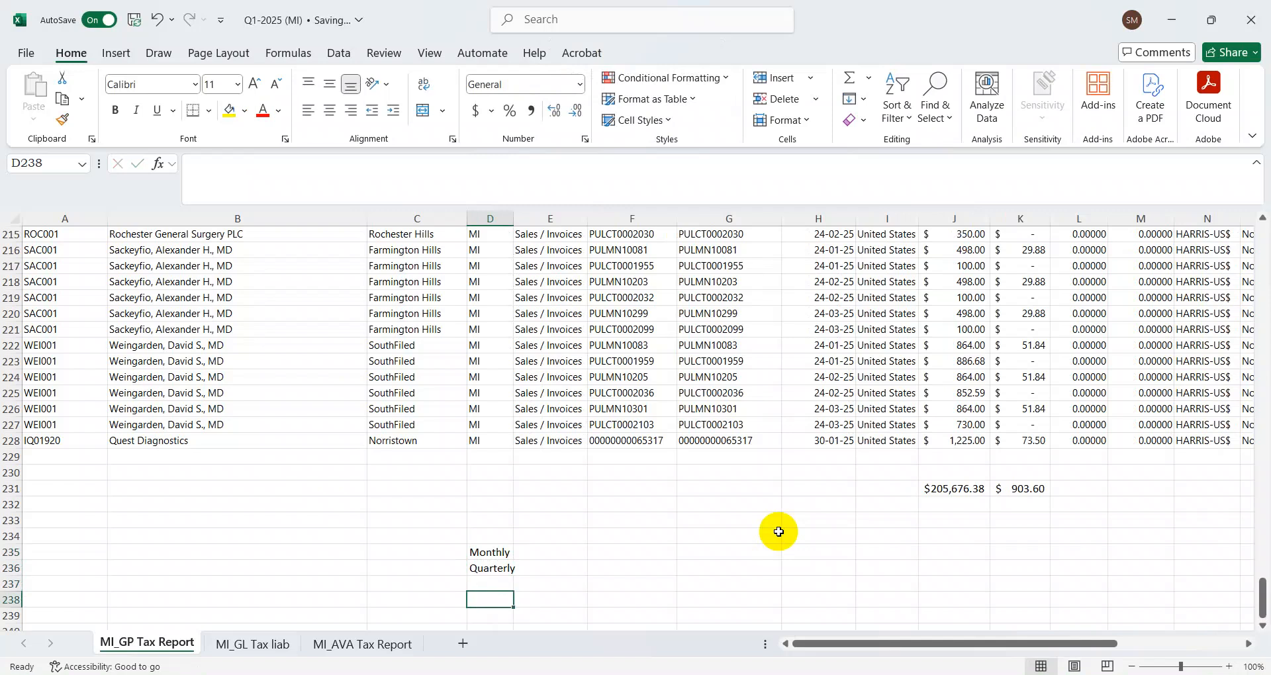
Enter the label Annual Rec Return in cell F235, on the same row as Monthly
key("Right")
key("Right")
key("Up")
key("Up")
type("Annual Rec Return")
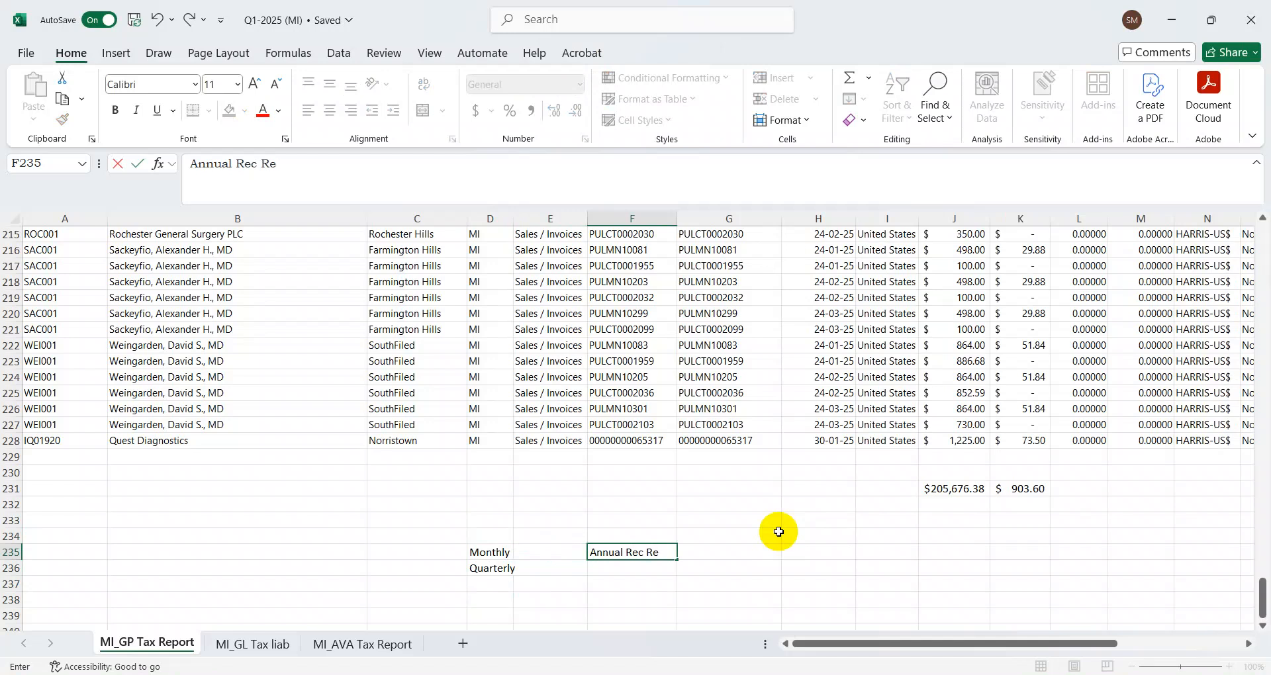
key("Return")
key("Up")
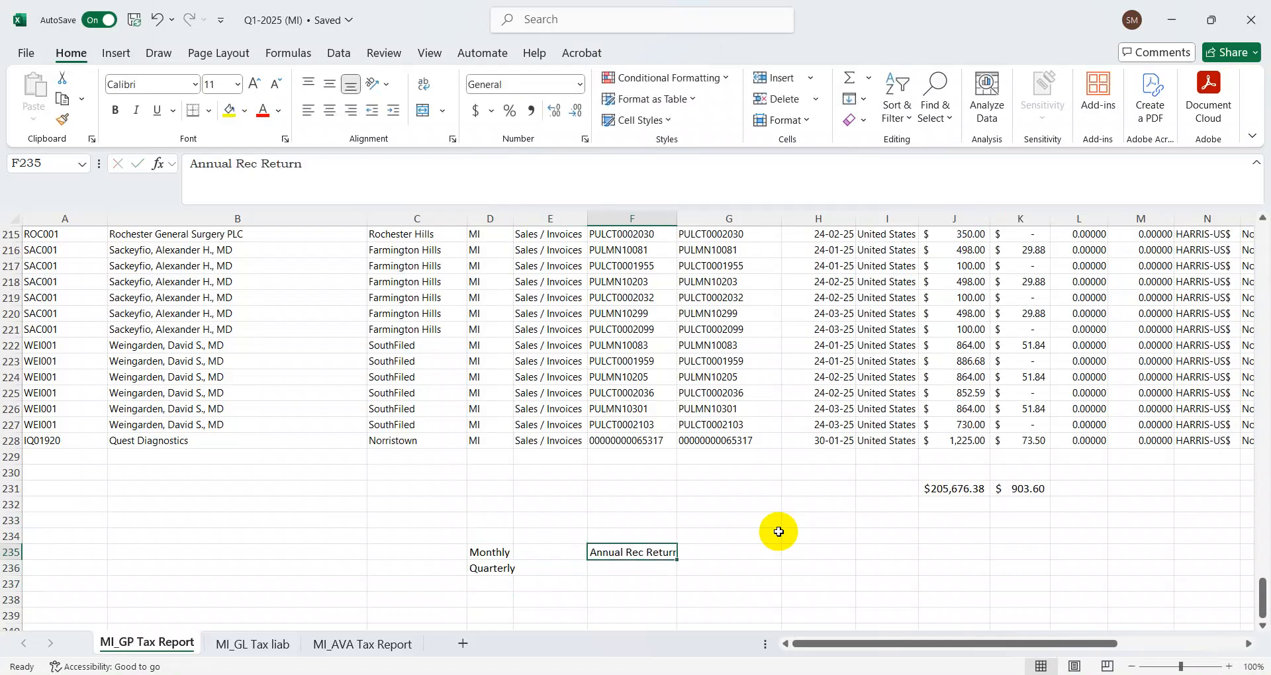
Autofit column F to the Annual Rec Return label
key("alt+o")
key("c")
key("a")
key("alt+o")
key("c")
key("a")
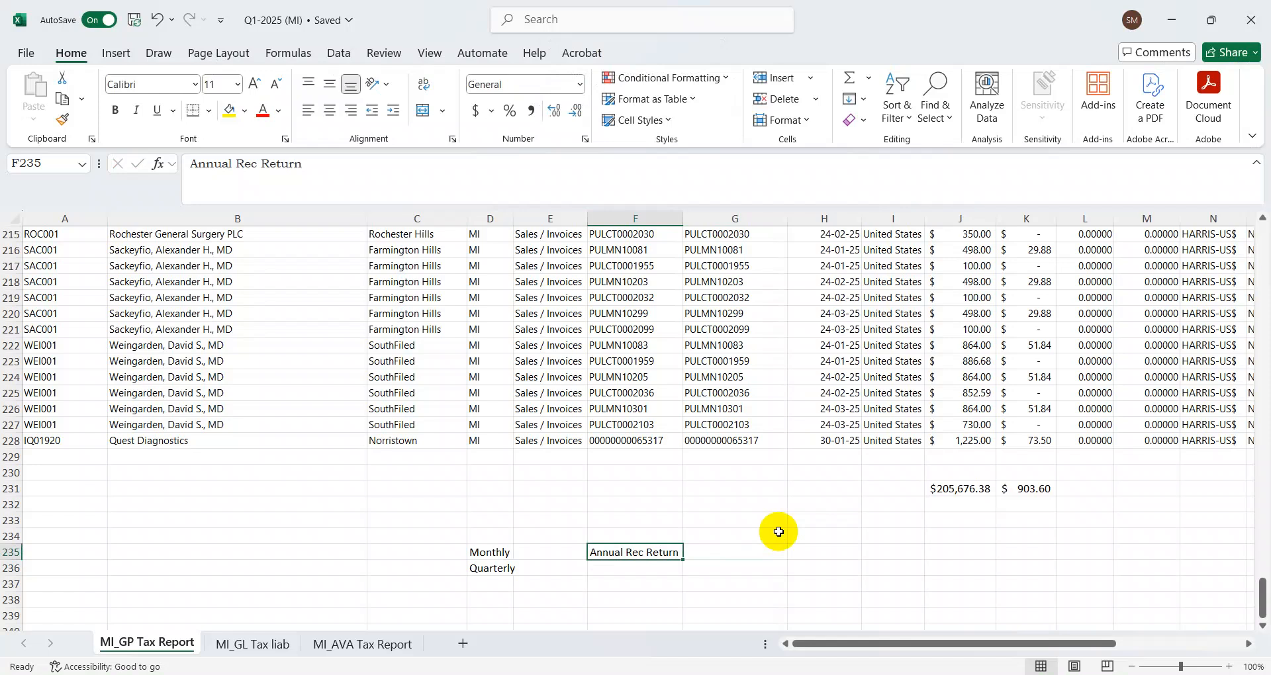
Make the labels in D235:F235 bold
key("shift+Left")
key("shift+Left")
key("ctrl+b")
key("Right")
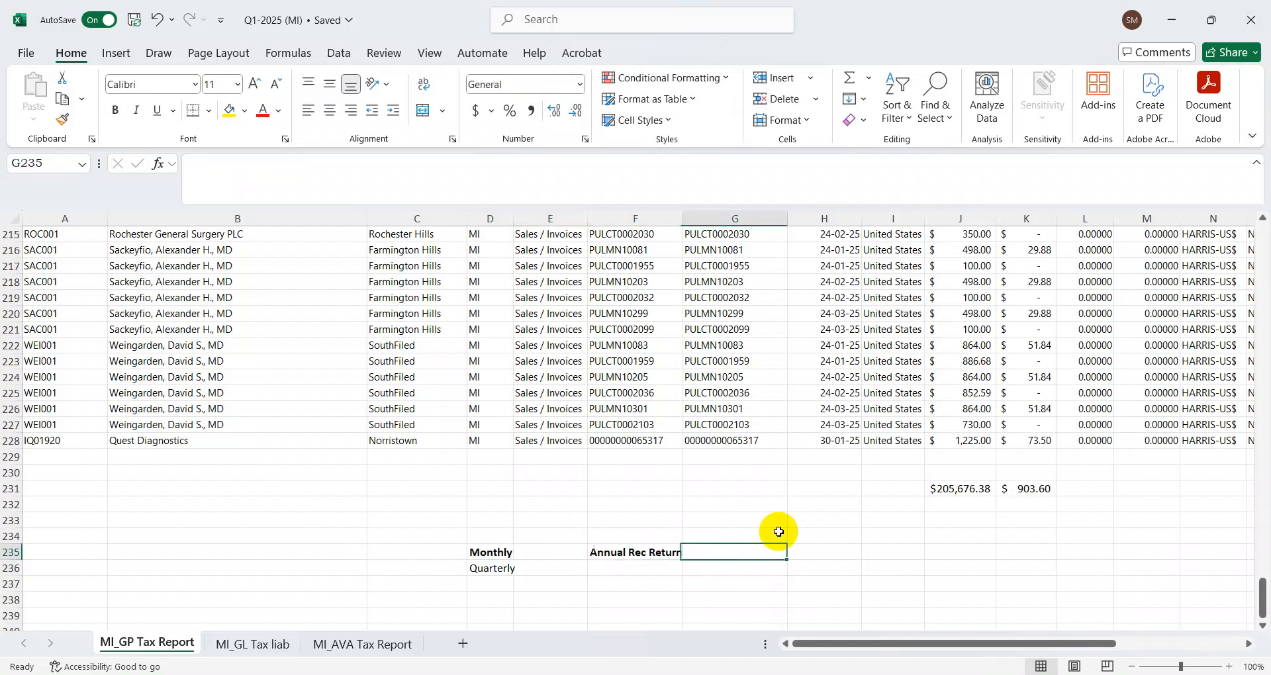
Autofit column D to the bold Monthly label
key("Left")
key("Left")
key("Left")
key("alt+h")
key("o")
key("i")
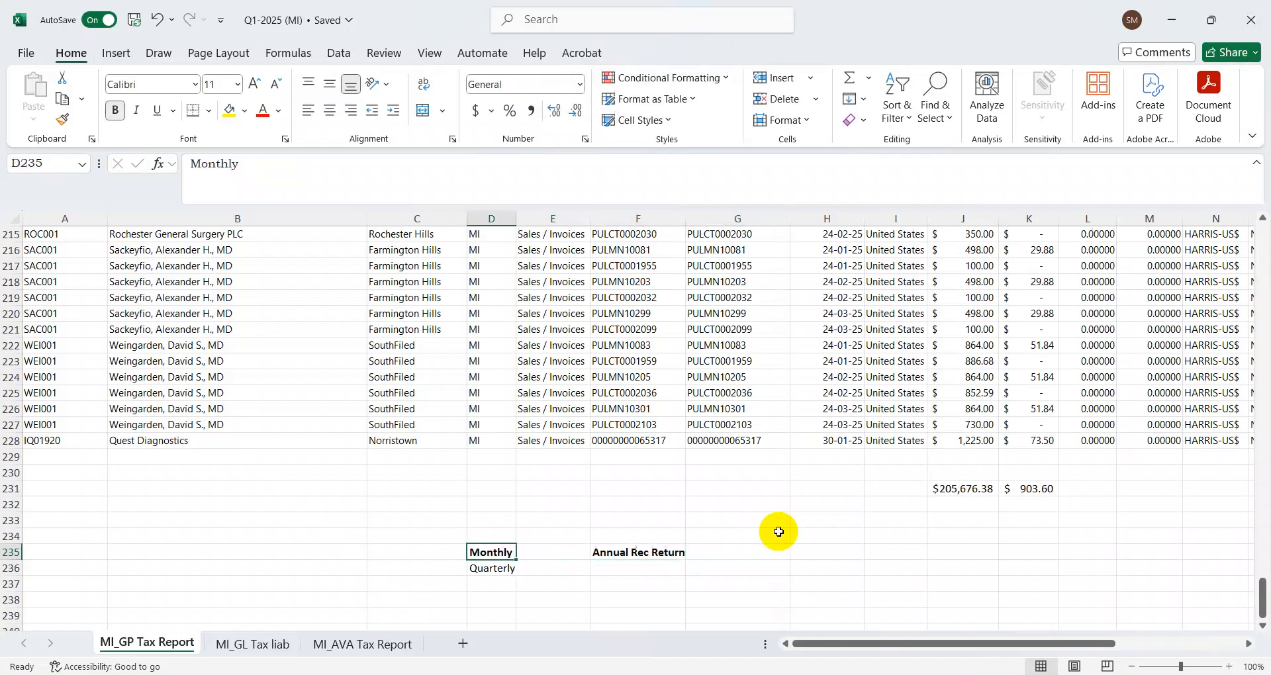
Enter the sample monthly amount 100 in cell E232
key("Right")
key("Up")
key("Up")
key("Up")
type("100")
key("Return")
key("Up")
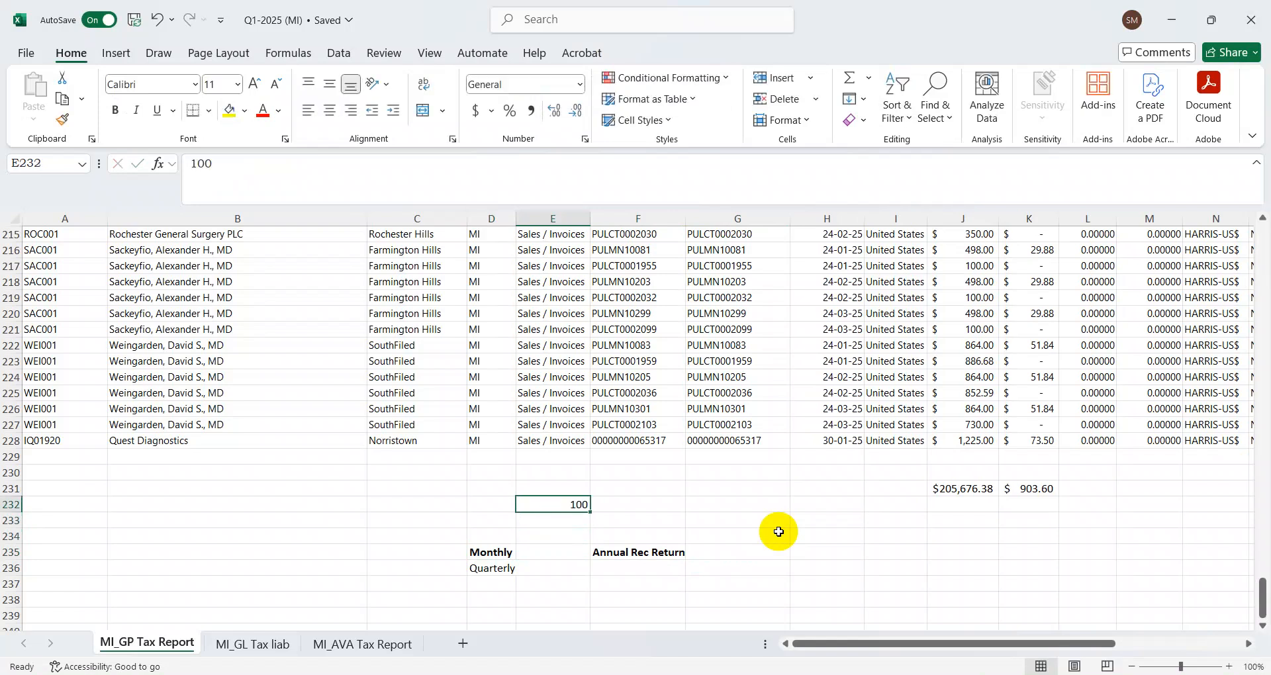
key("F2")
key("Return")
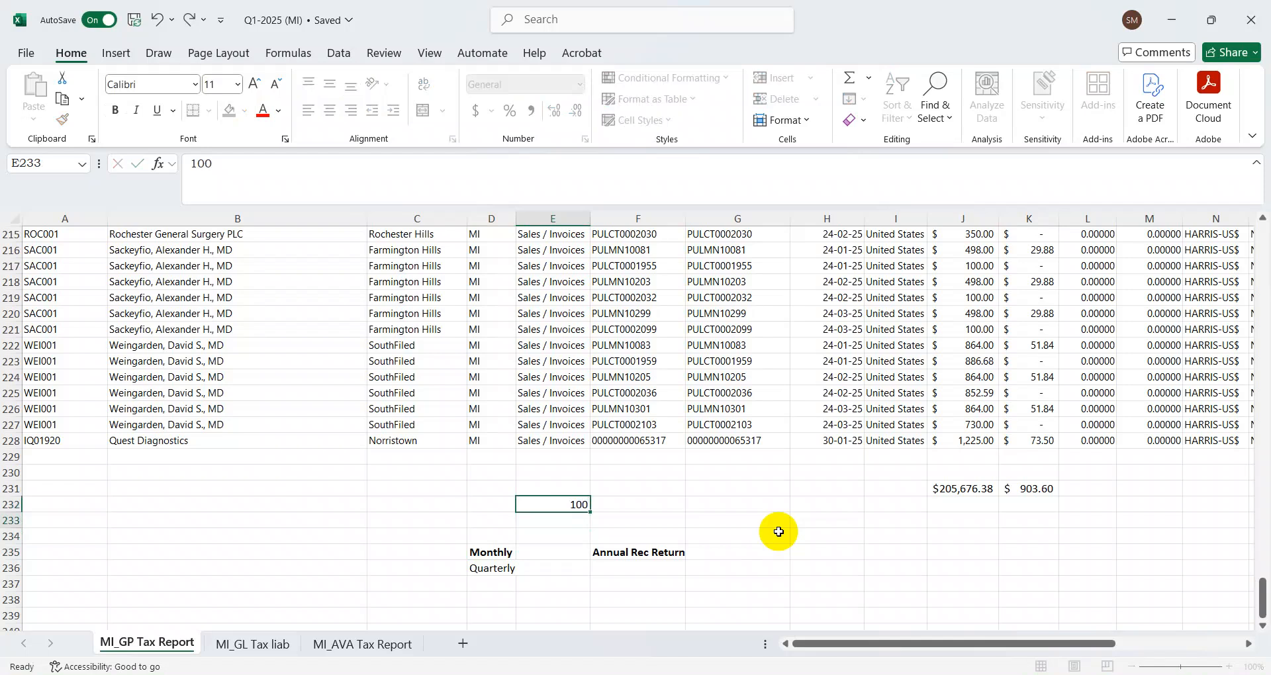
Calculate the annual total in cell F232 with the formula =E232*12
key("Up")
key("Right")
type("=")
key("Left")
type("*12")
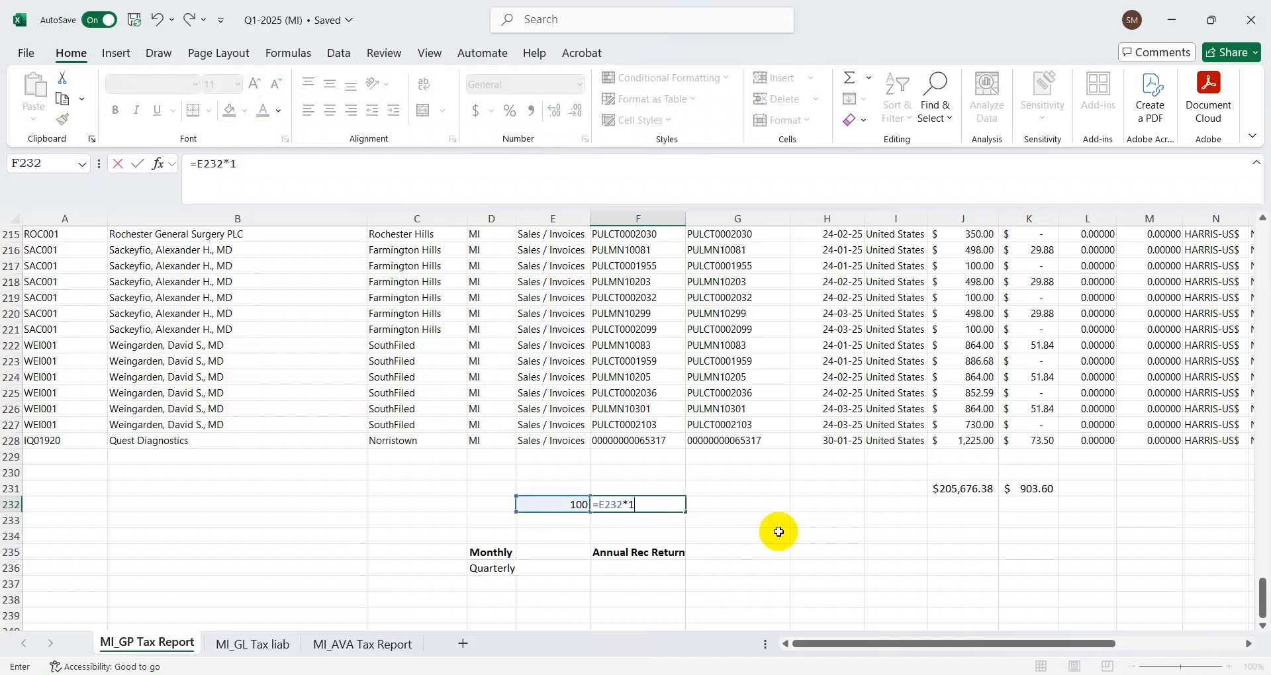
key("Return")
key("Up")
key("Down")
key("Down")
key("Down")
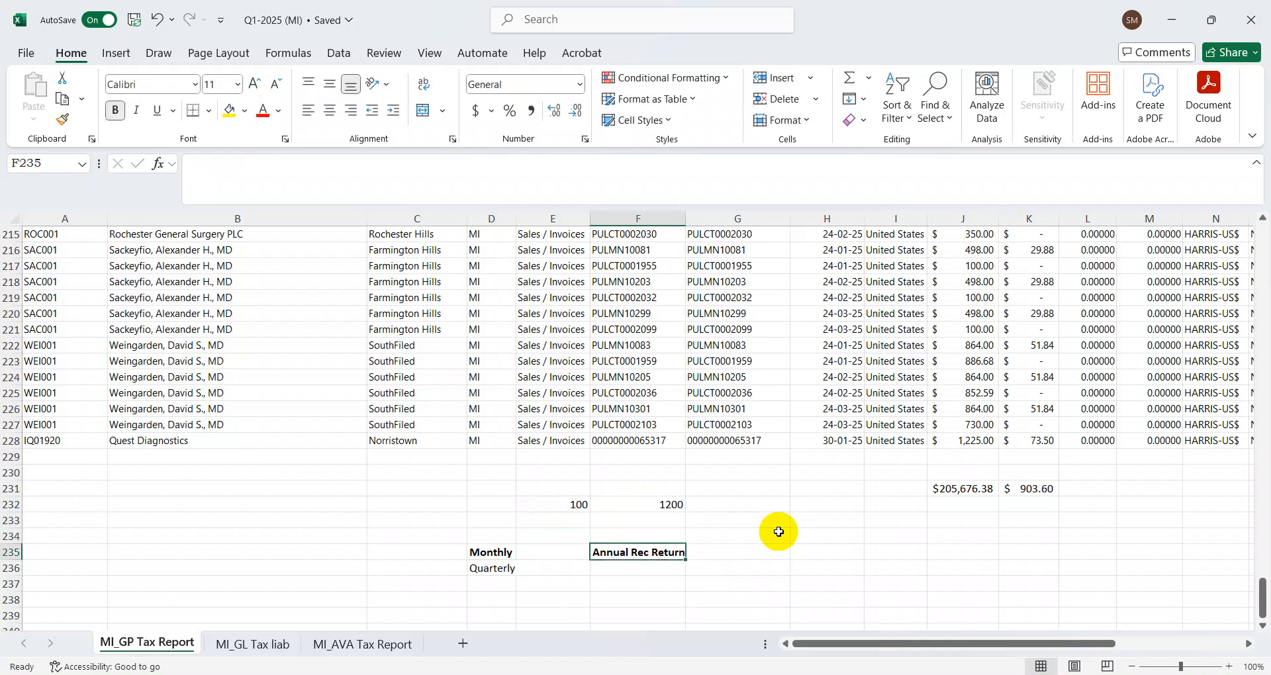
key("Up")
key("Up")
key("Up")
key("Down")
key("Down")
key("Down")
key("Right")
key("Up")
key("Up")
key("Up")
key("Left")
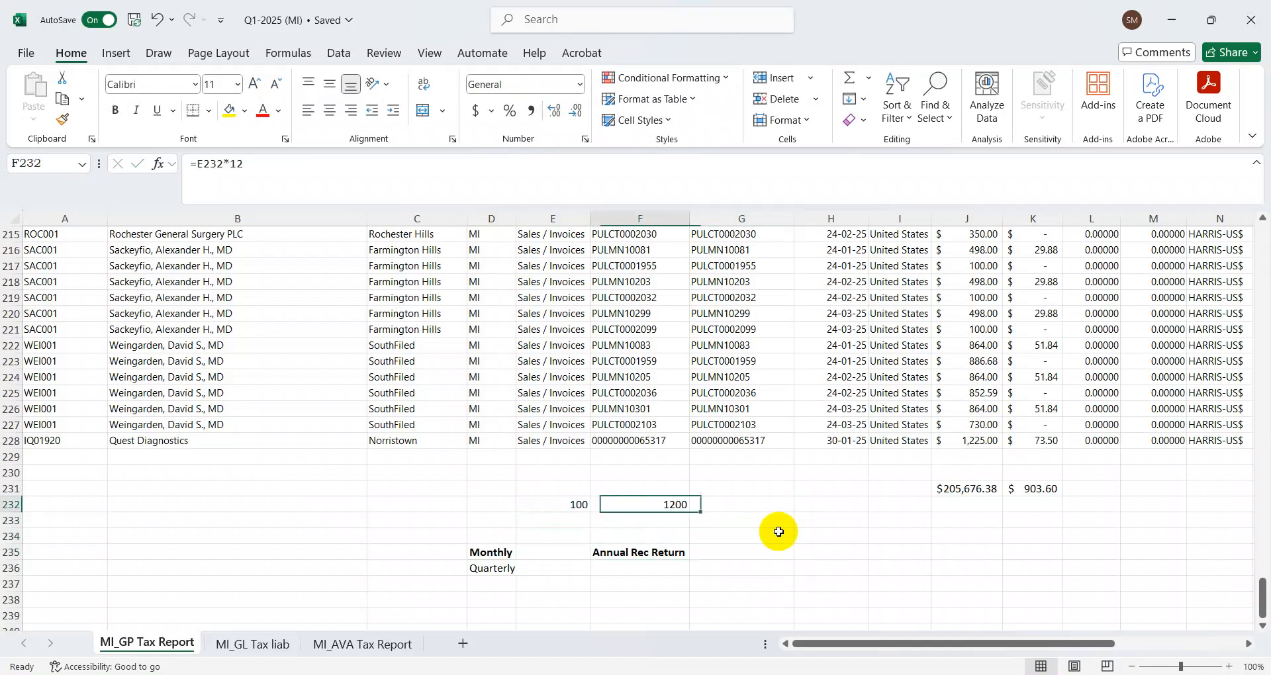
key("Down")
key("Down")
key("Down")
key("Up")
key("Up")
key("Up")
key("Down")
key("Down")
key("Down")
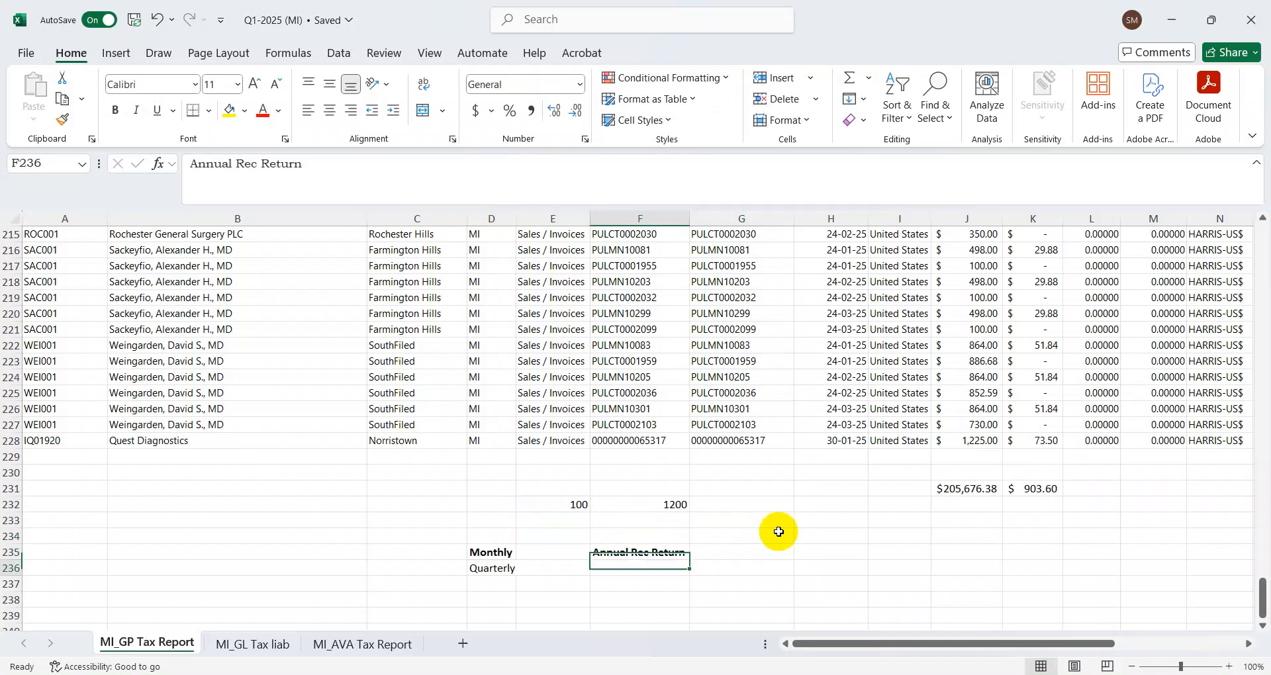
Enter the sample amounts 1300 in G235 and 100 in H235 beside the Annual Rec Return label
key("Right")
type("1300")
key("Return")
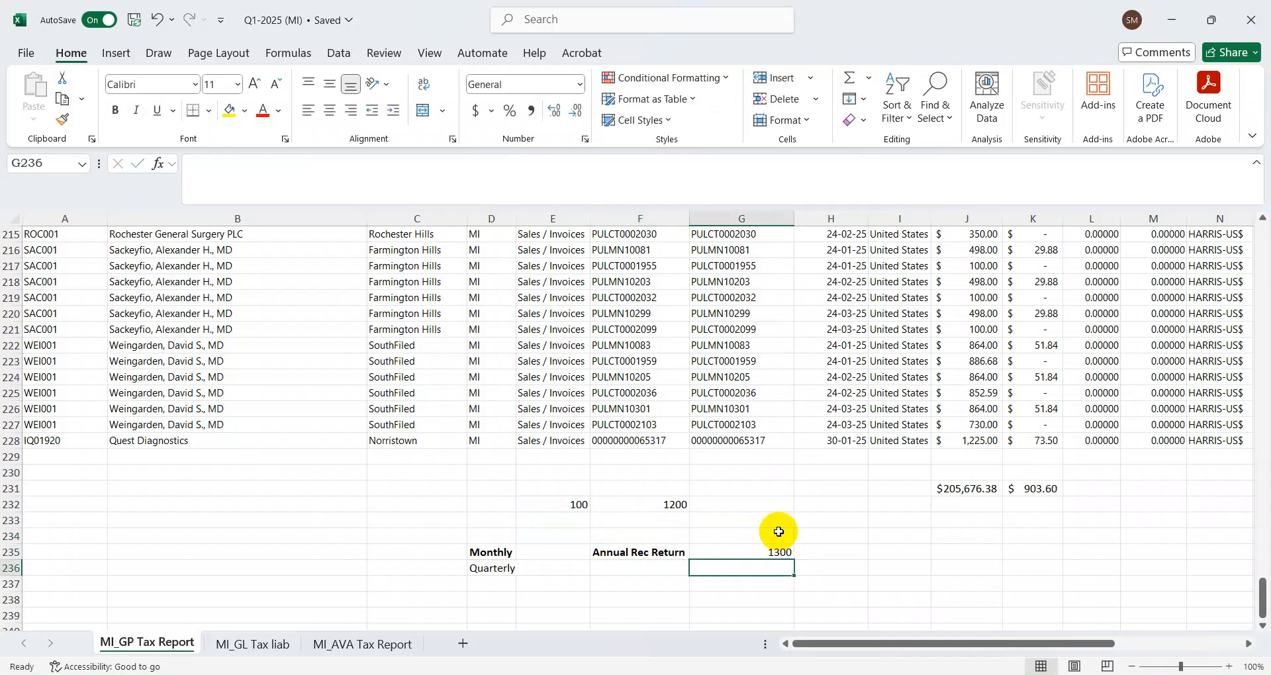
key("Up")
key("Right")
key("shift+Left")
key("shift+Right")
type("100")
key("Return")
Select the Annual Rec Return label together with its two amounts, F235:H235
key("Up")
key("Left")
key("Left")
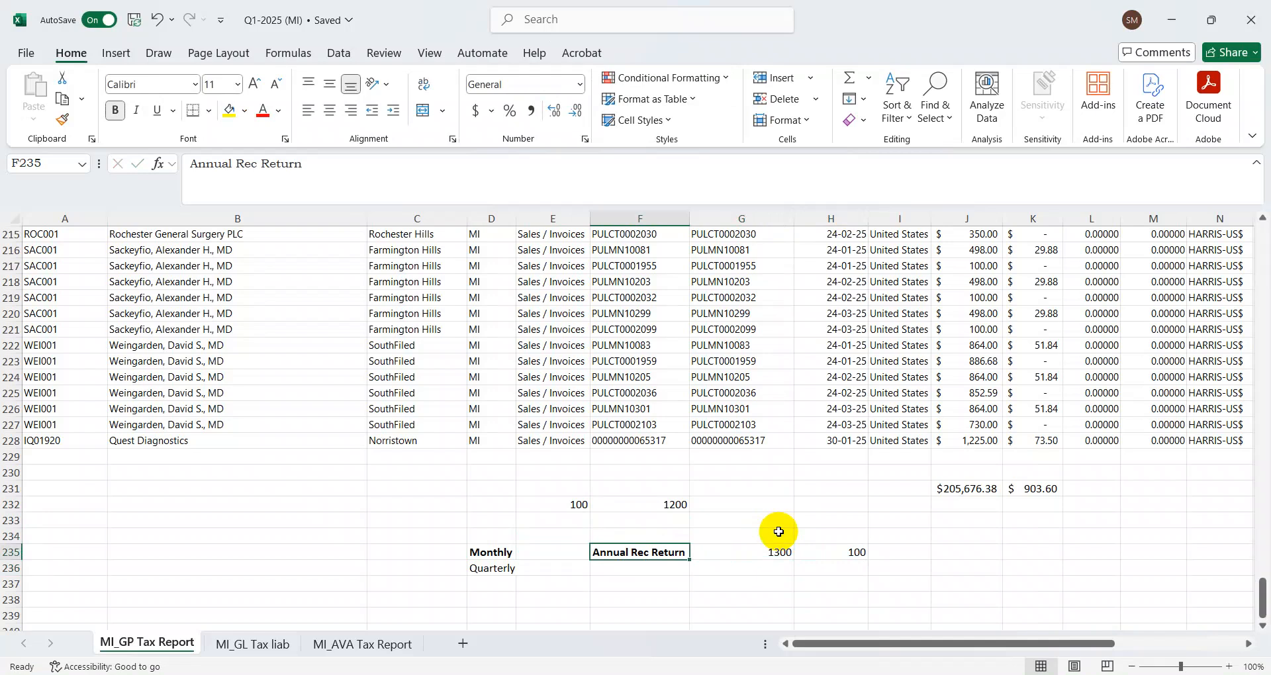
key("shift+Right")
key("shift+Right")
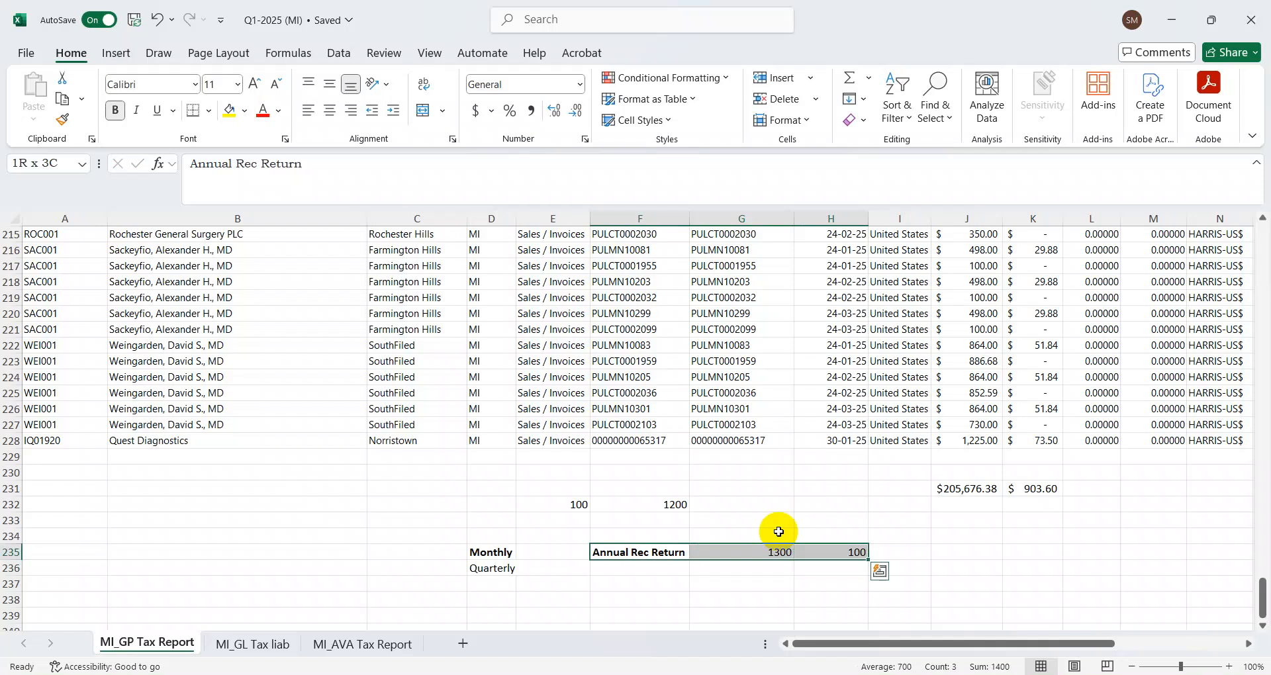
Enter the note Right Period to file in cell C233
key("Up")
key("Up")
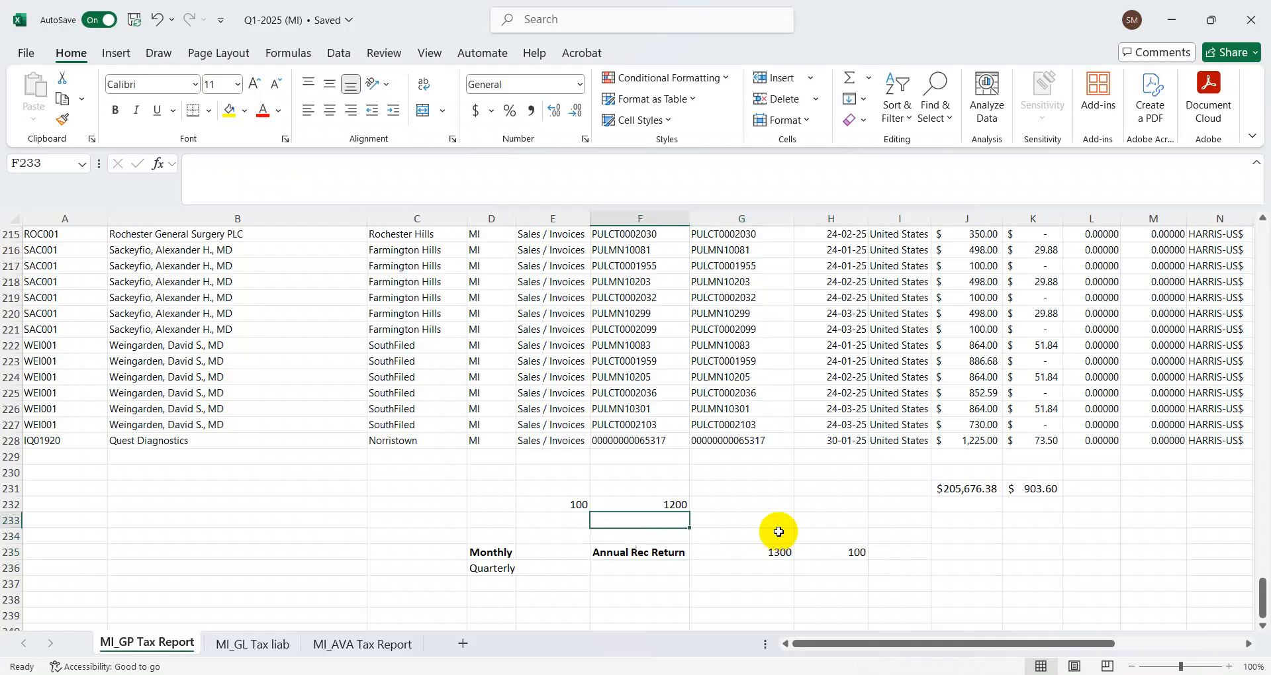
key("Left")
key("Left")
key("Left")
key("Left")
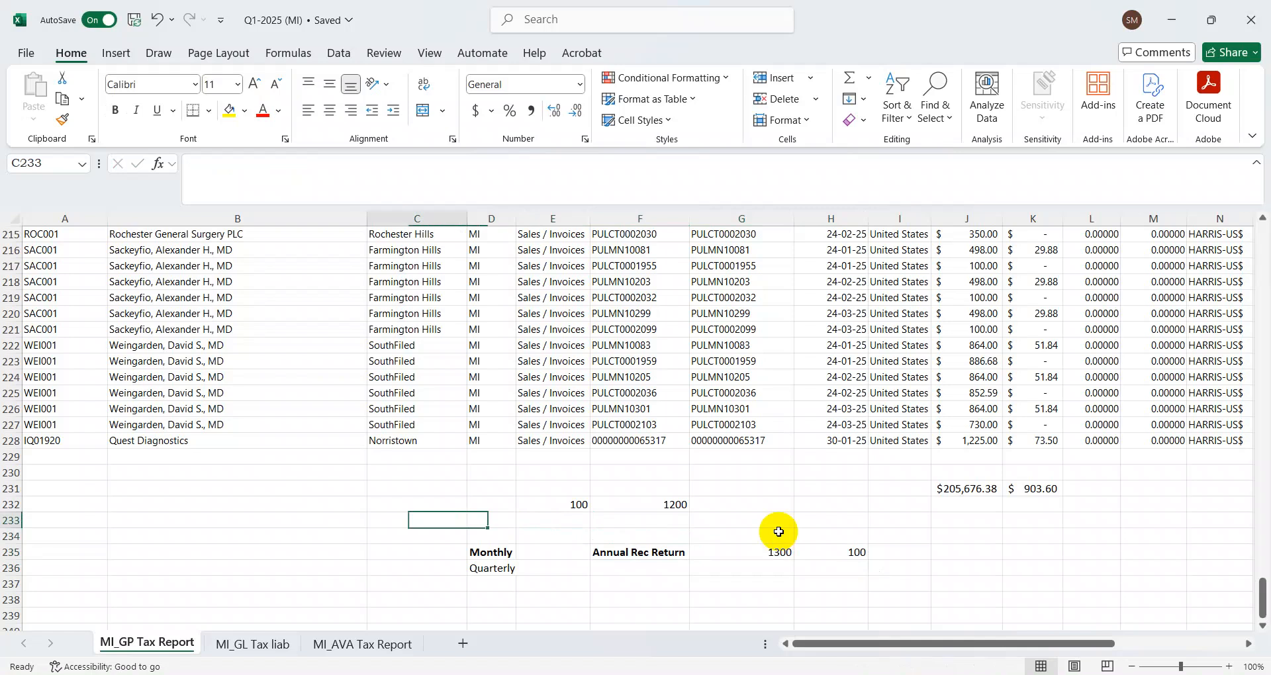
key("Right")
type("R")
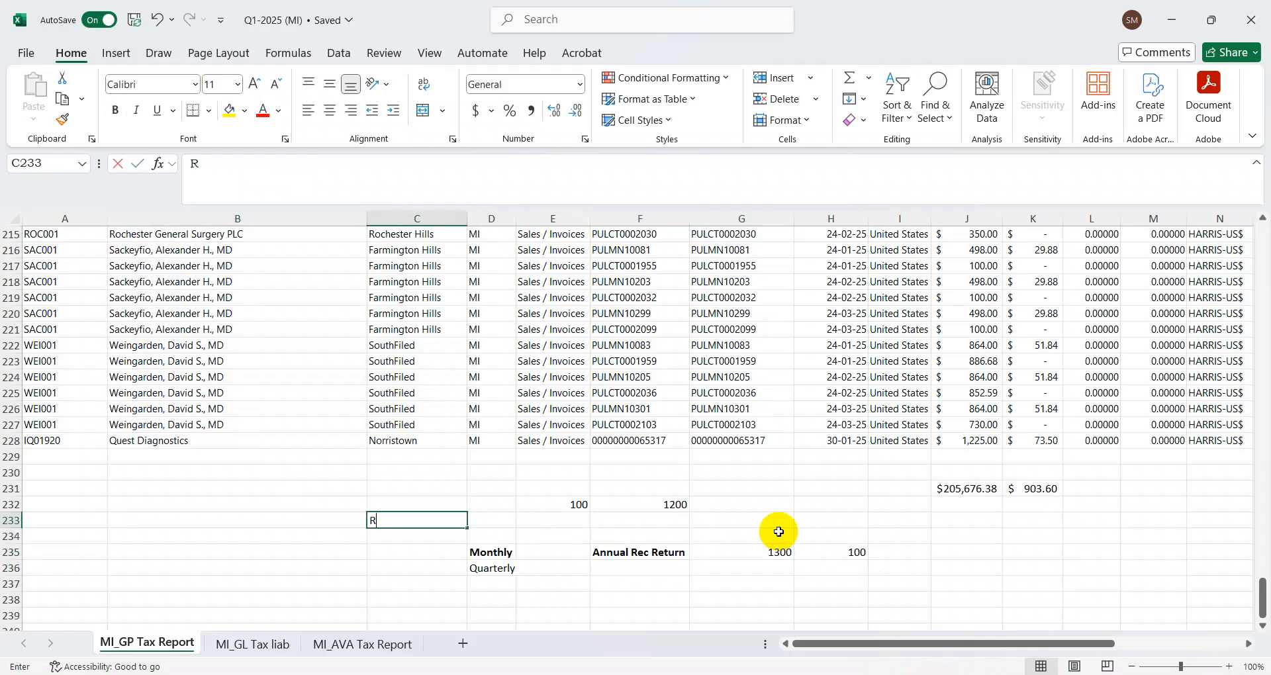
type("ight Peri")
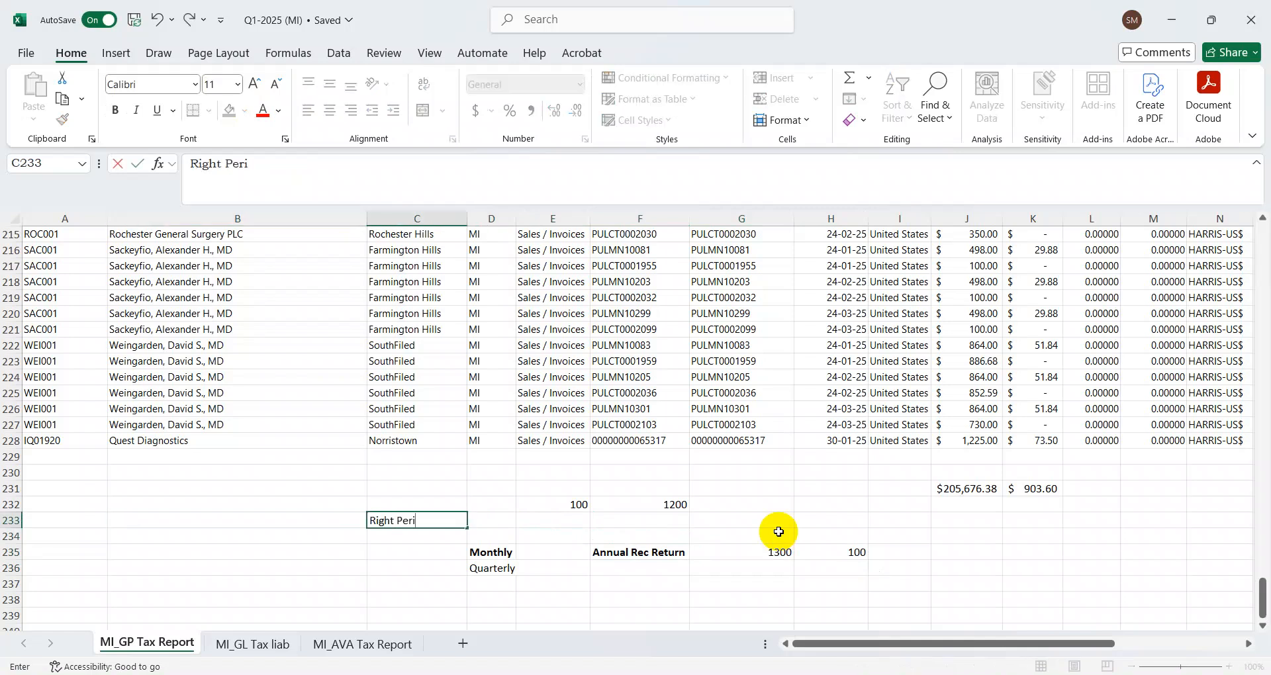
type("od to file")
key("Return")
key("Up")
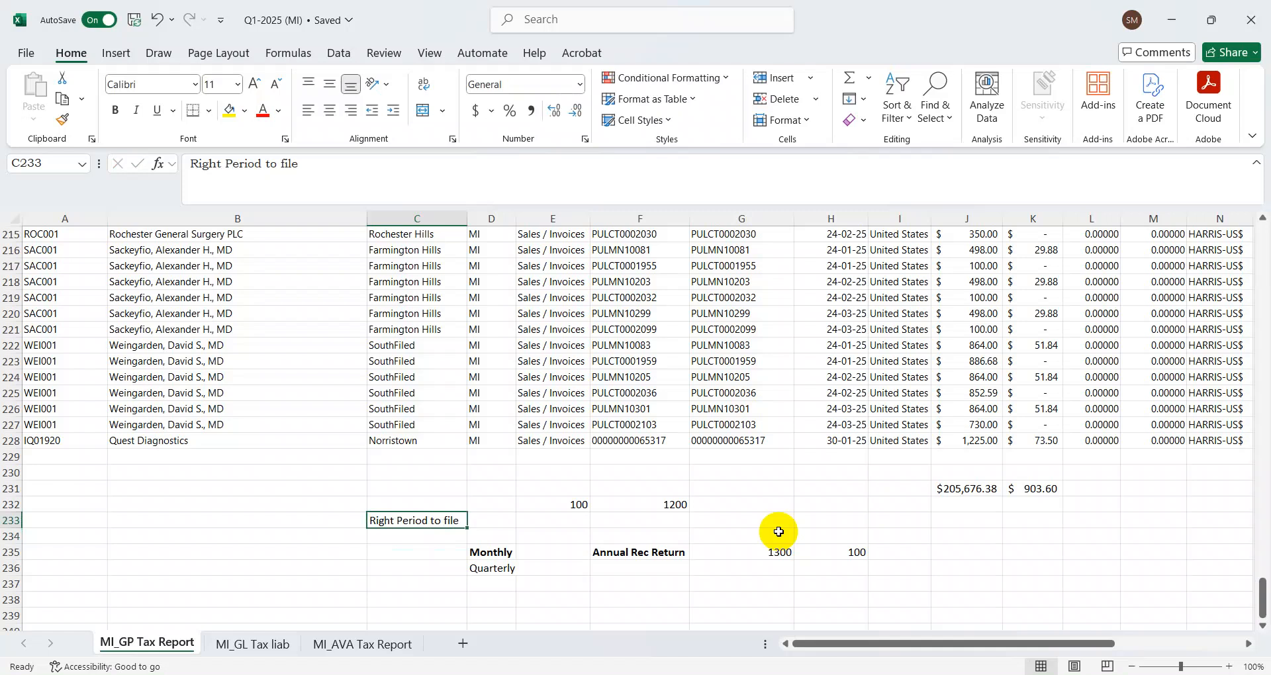
Enter the filing period Q2 (Apr to Jun in cell B233, beside the Right Period to file note
key("Left")
key("Left")
key("Right")
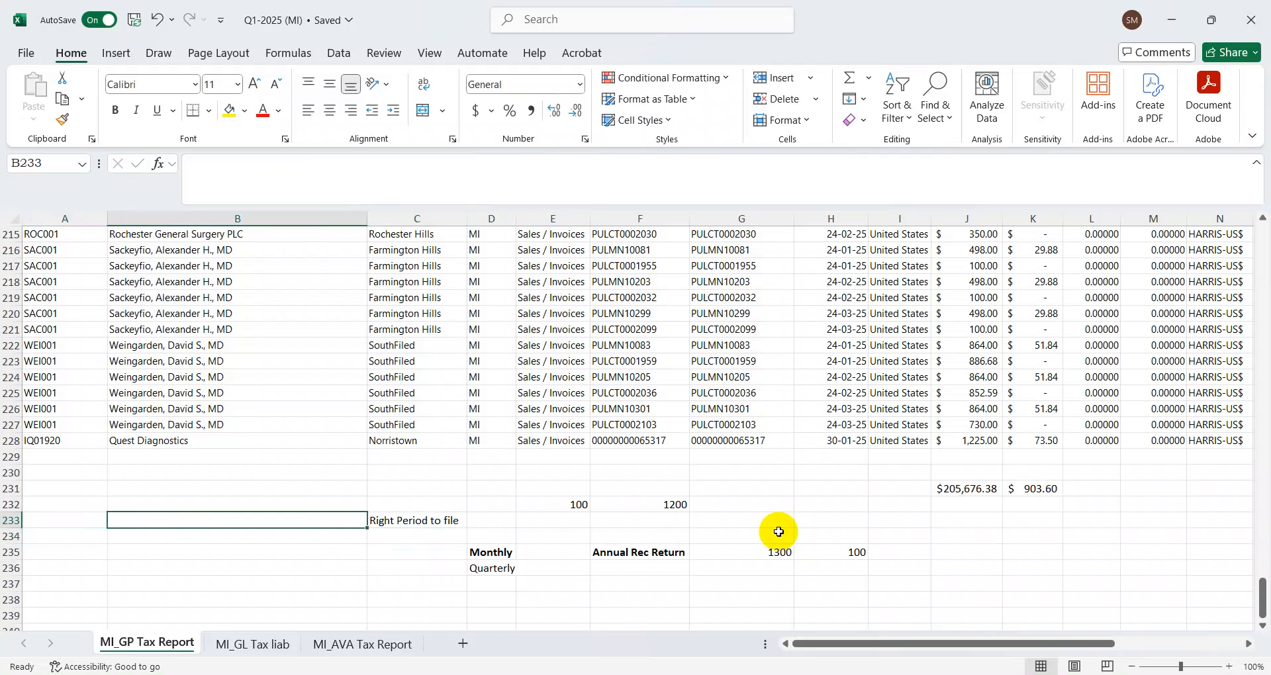
type("Q3")
key("Return")
key("Up")
key("F2")
key("BackSpace")
type("2 (Apr to Jun")
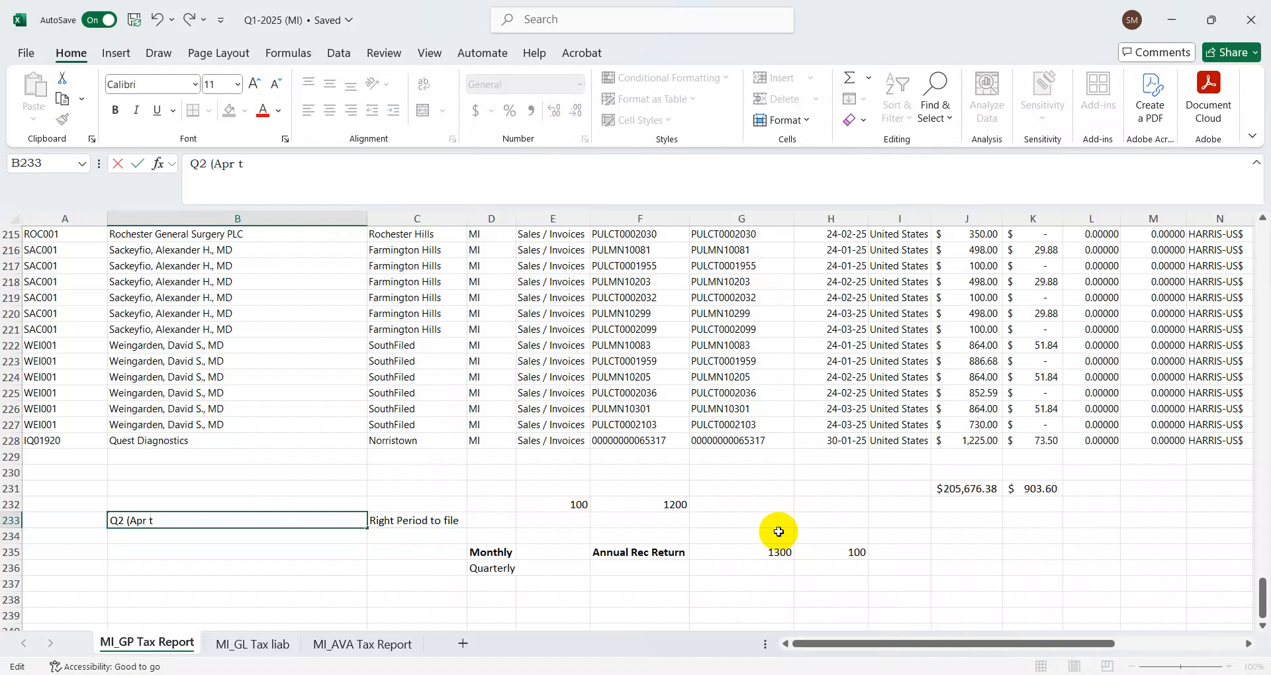
key("Return")
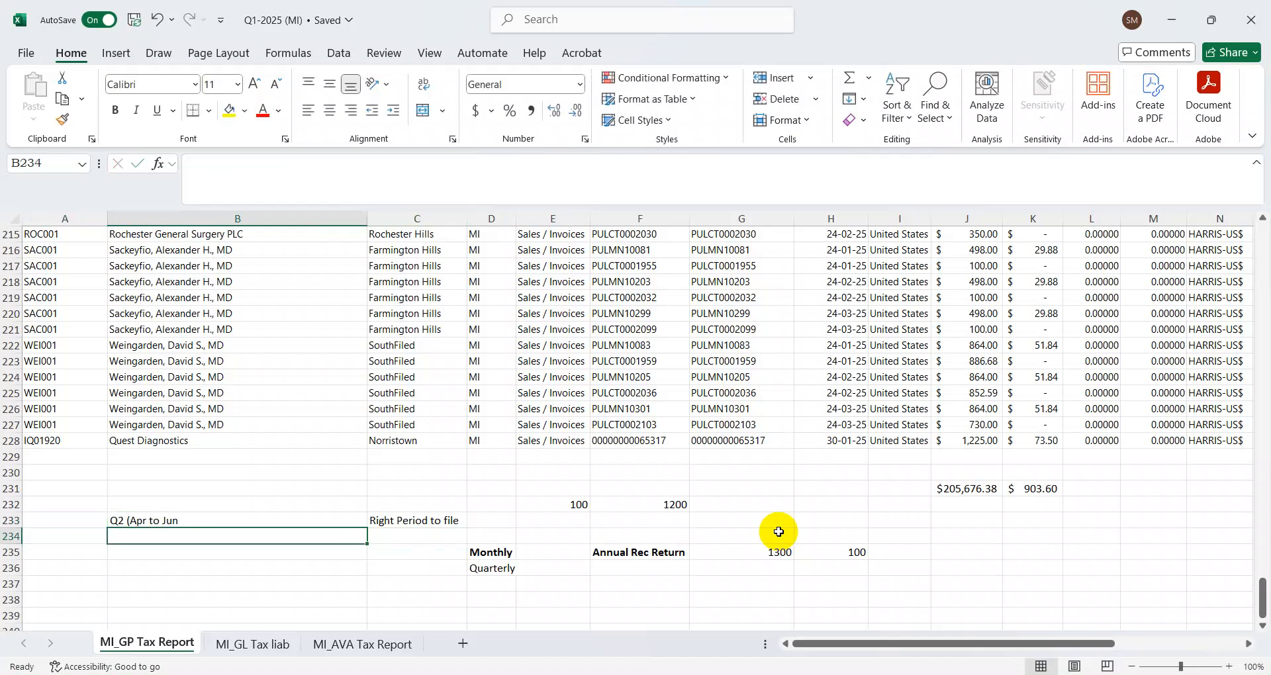
Switch to Michigan Treasury Online in the browser and close the error page
key("alt+Tab")
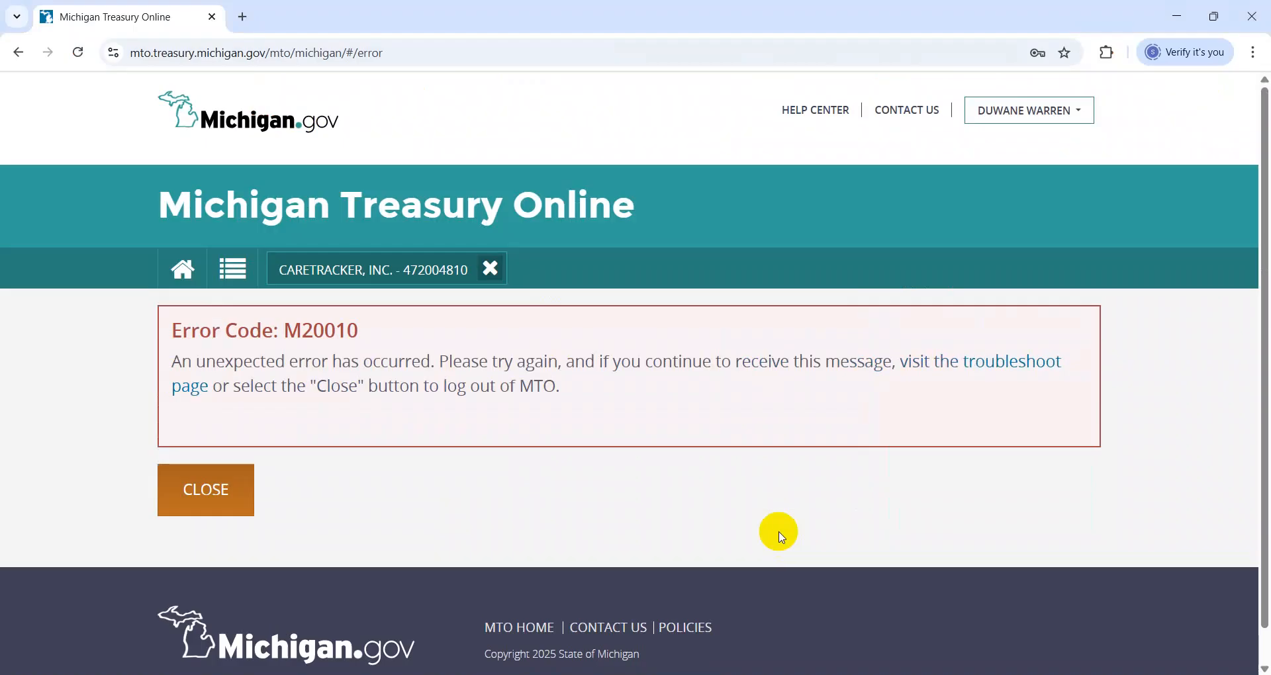
left_click(197, 493)
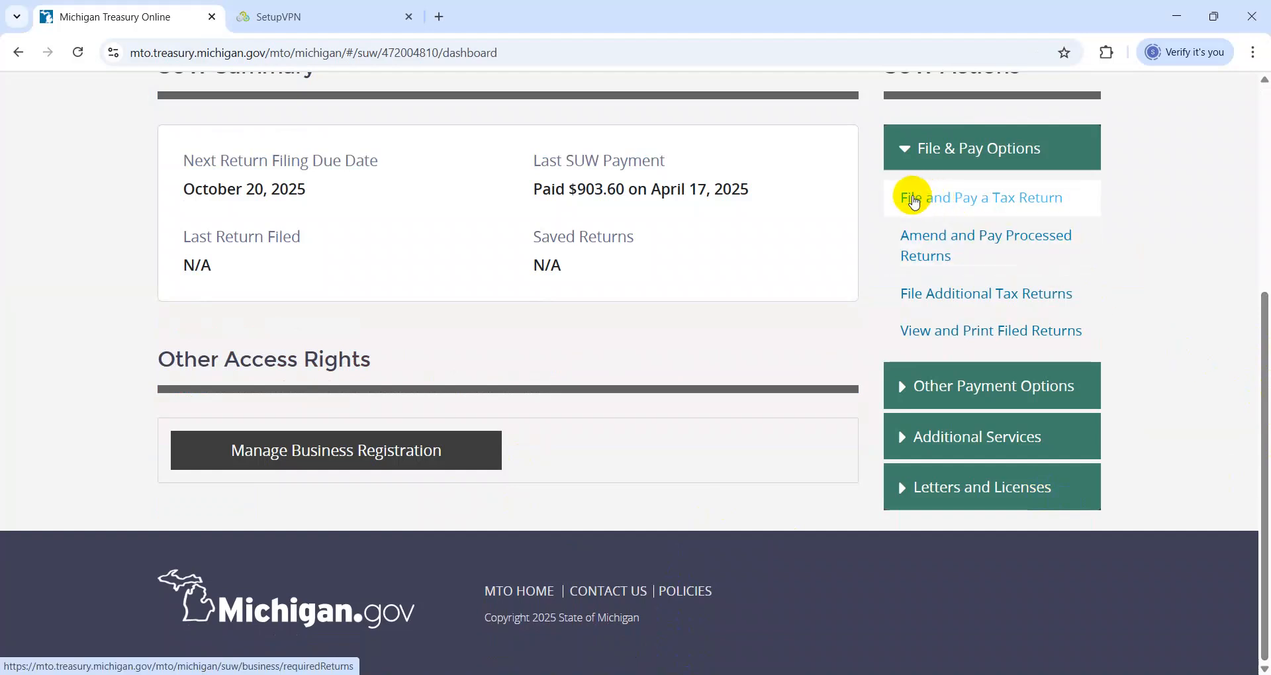
Open File and Pay a Tax Return and examine the periods and due dates of the required returns
left_click(914, 199)
scroll(1263, 590, "down", 10)
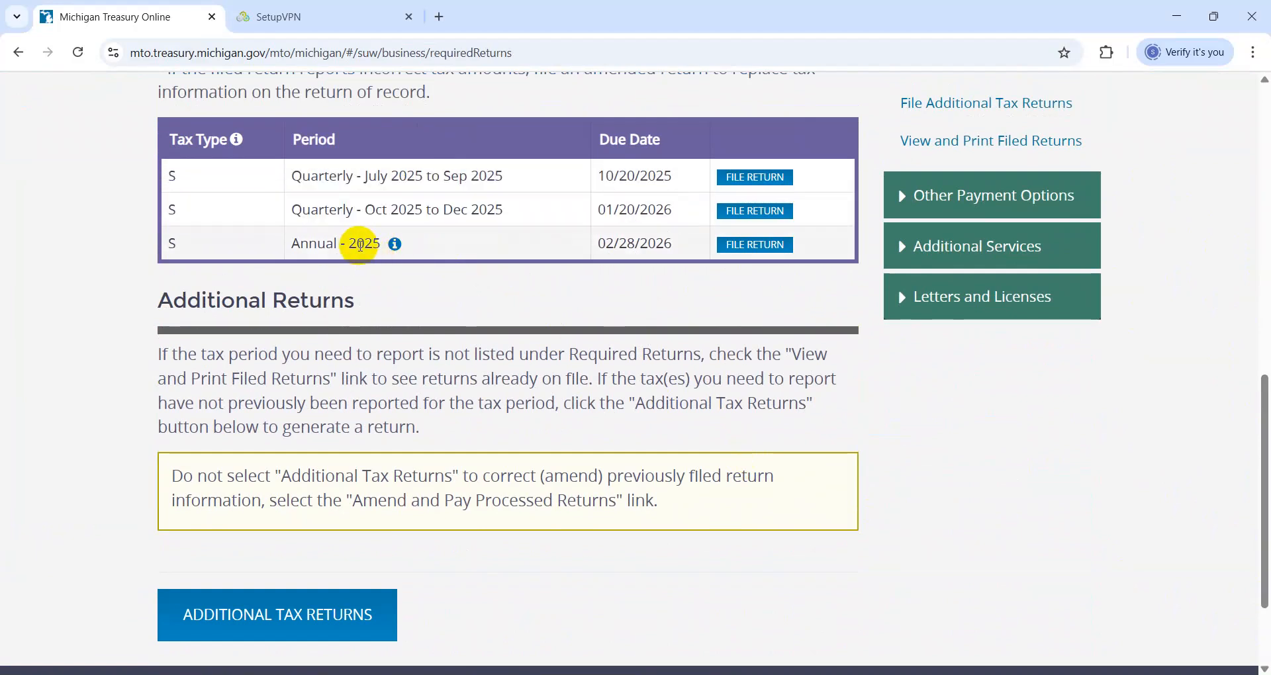
mouse_move(393, 250)
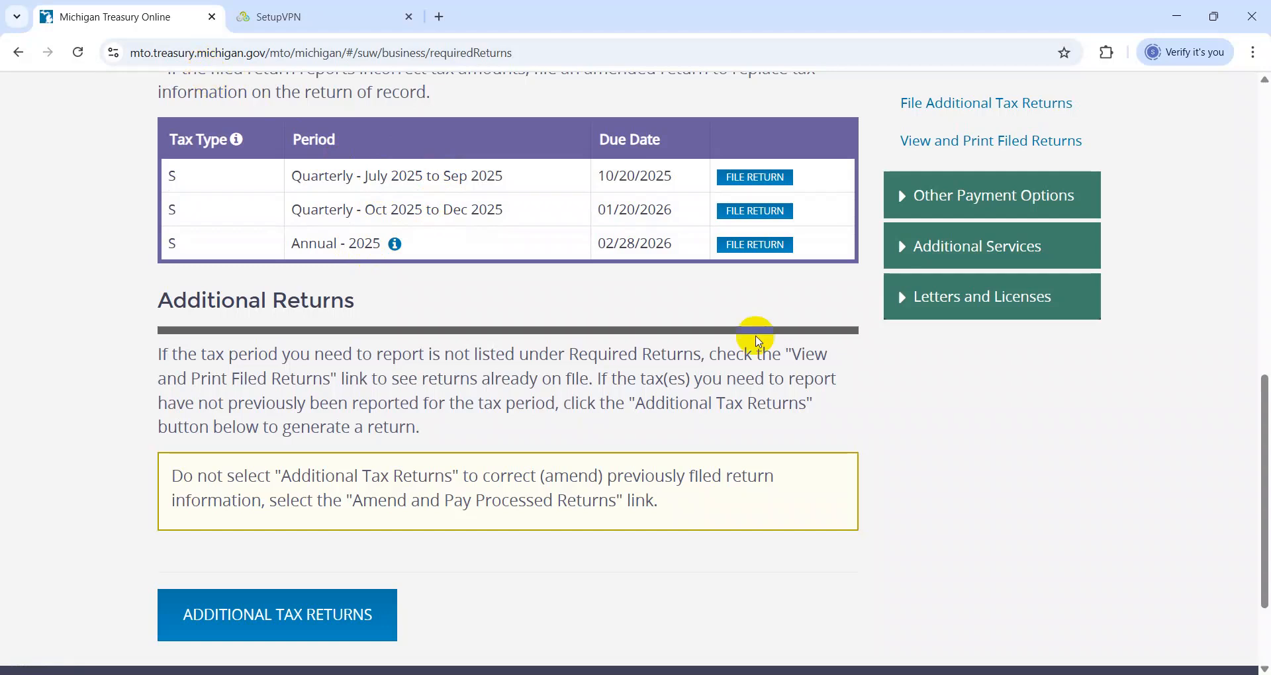
In File Additional Tax Returns, list the returns for tax year 2025 with return type Additional Tax Return
left_click_drag(1257, 520, 1258, 500)
left_click(965, 171)
scroll(1257, 267, "down", 4)
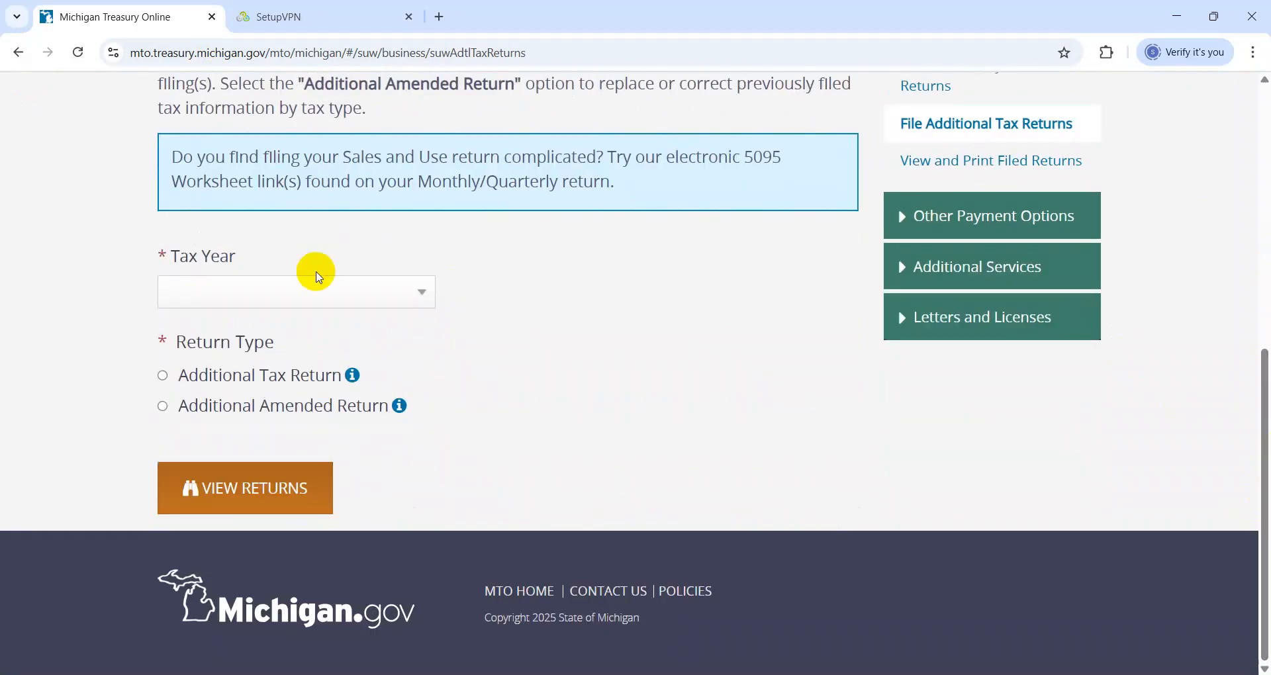
left_click(215, 298)
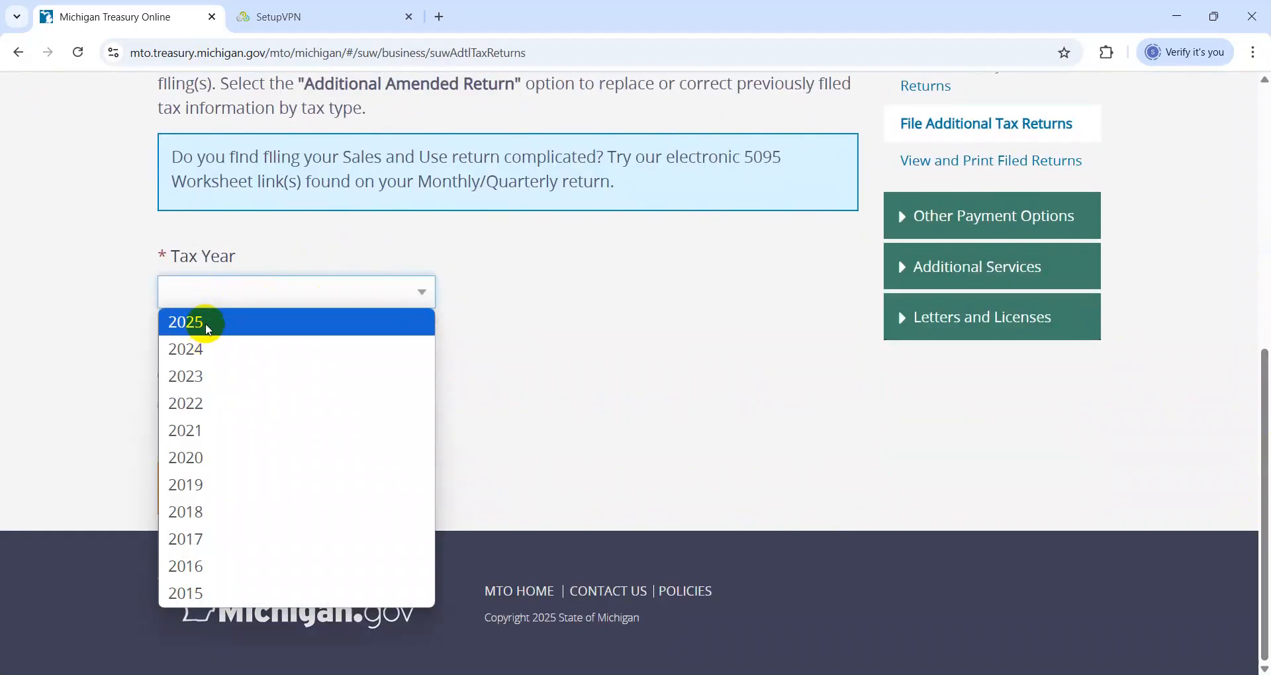
left_click(209, 323)
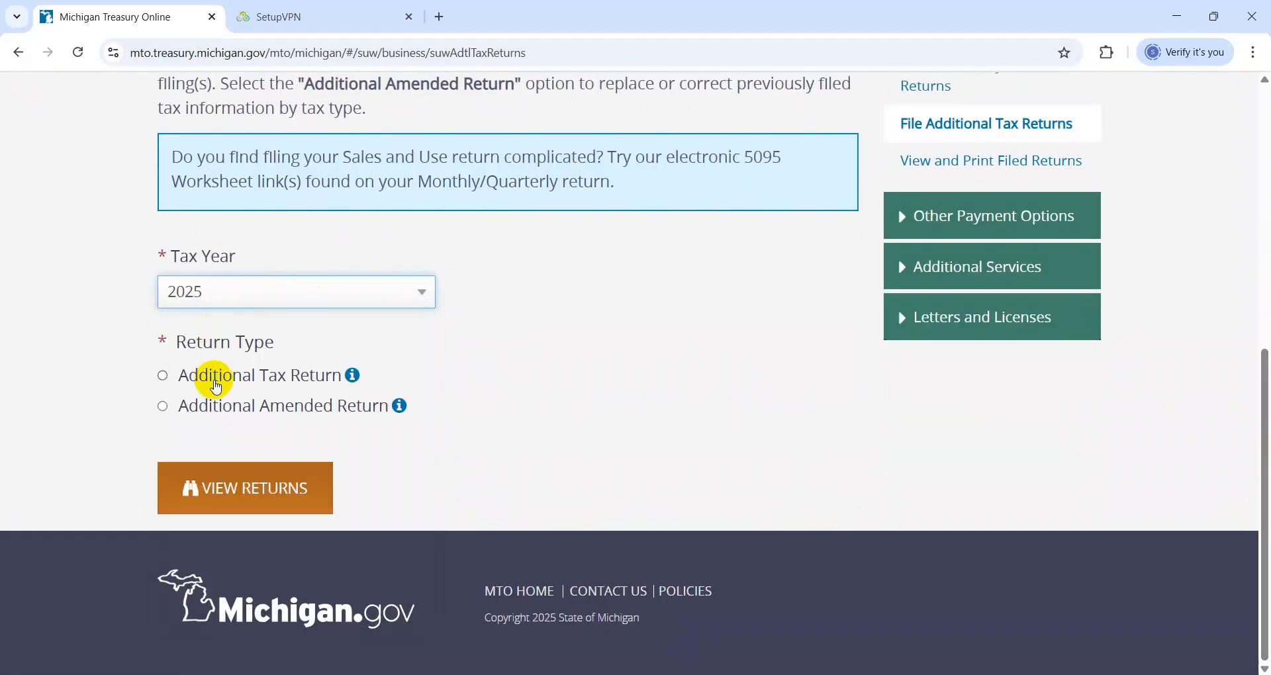
left_click(216, 389)
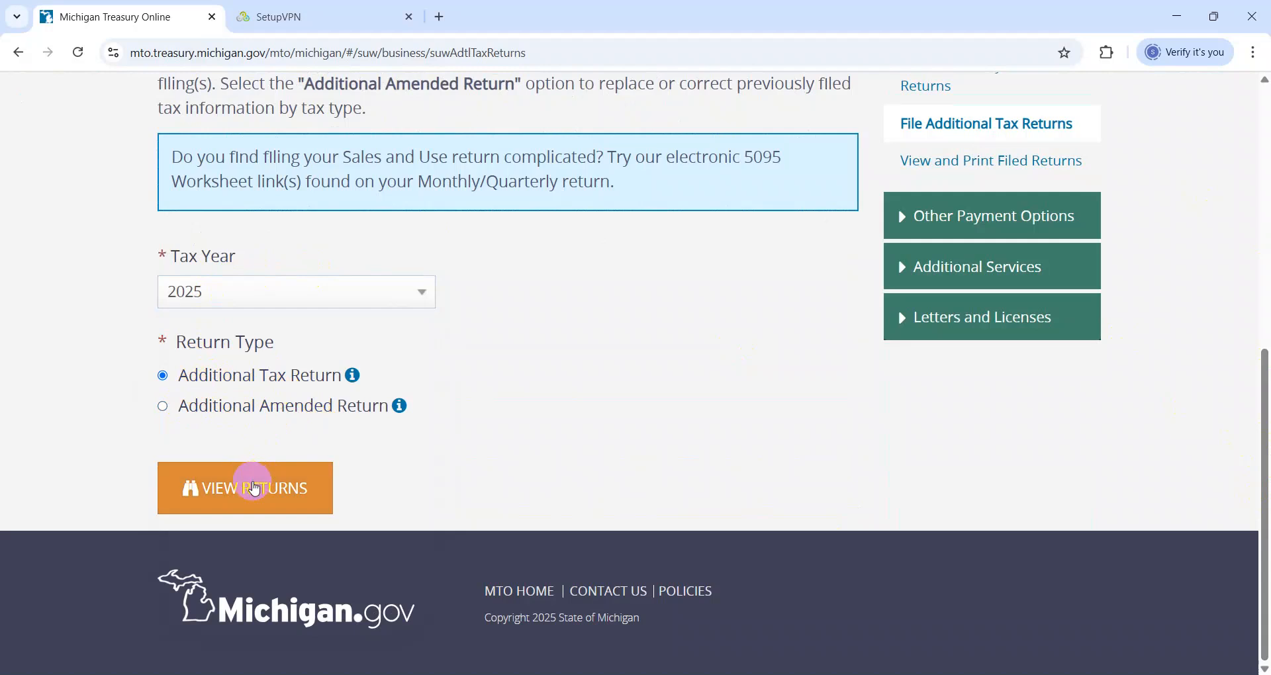
left_click(257, 493)
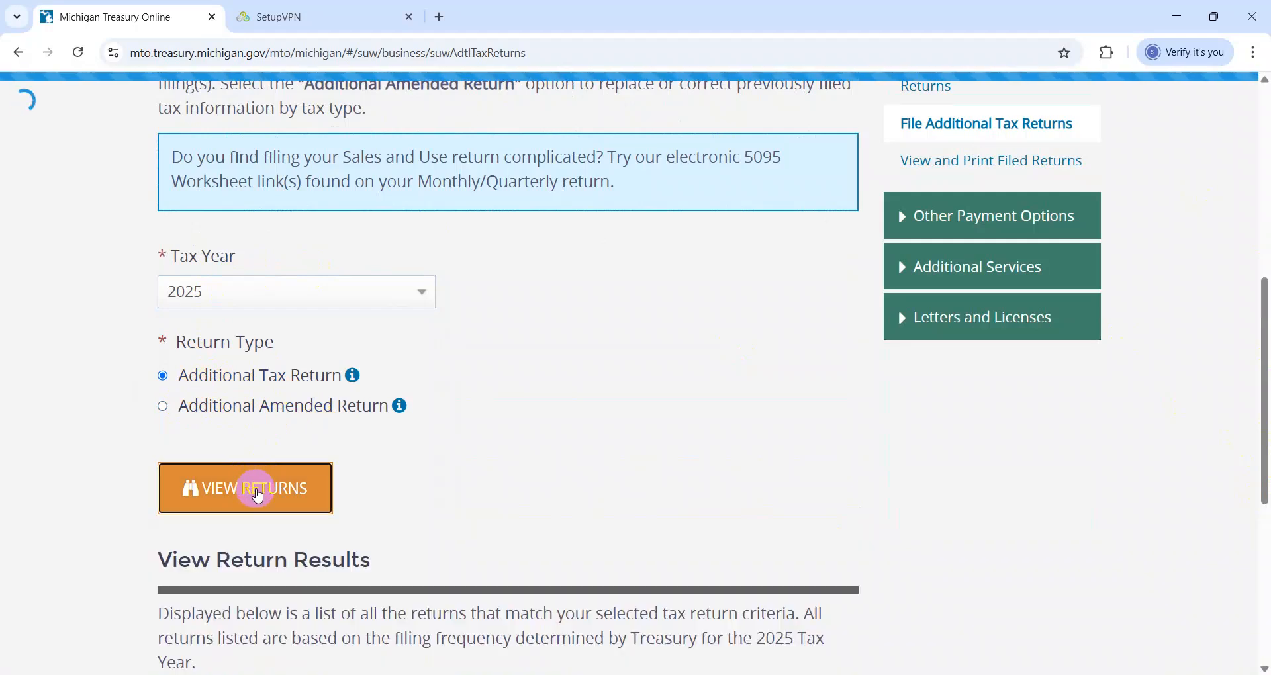
left_click_drag(1262, 410, 1267, 581)
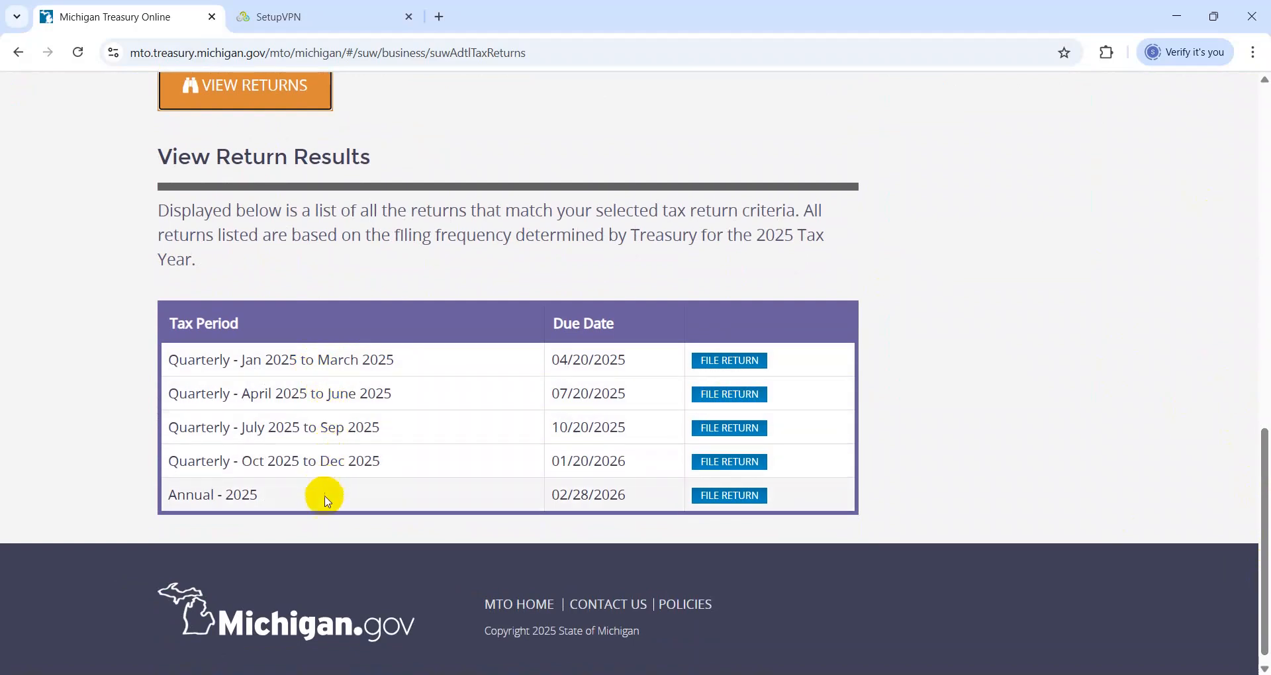
Start the quarterly April 2025 to June 2025 return with Sales Tax as the tax type
left_click_drag(238, 393, 411, 394)
left_click(718, 395)
left_click(488, 239)
left_click(780, 318)
left_click_drag(1261, 261, 1265, 437)
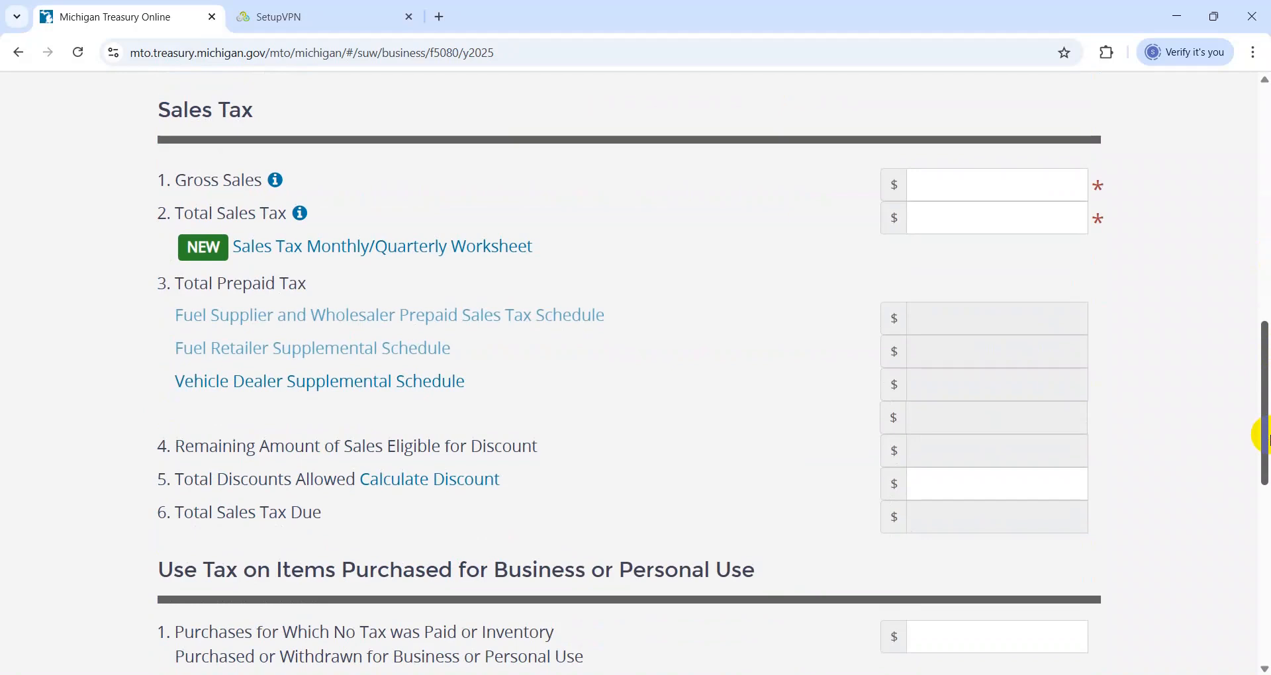
Copy the sales total from cell J231 of the workbook into Gross Sales on the quarterly return, 205,676.38
left_click(1016, 187)
key("alt+Tab")
key("Right")
key("Right")
key("Up")
key("Up")
key("Right")
key("Right")
Copy the tax total from cell K231 of the workbook into Total Sales Tax on the return, 903.60
key("Right")
key("Right")
key("Right")
key("Right")
key("Right")
key("Right")
key("Up")
key("Left")
key("Left")
key("ctrl+c")
key("alt+Tab")
key("ctrl+v")
key("Tab")
key("Tab")
key("Right")
key("ctrl+c")
key("alt+Tab")
key("ctrl+v")
key("Tab")
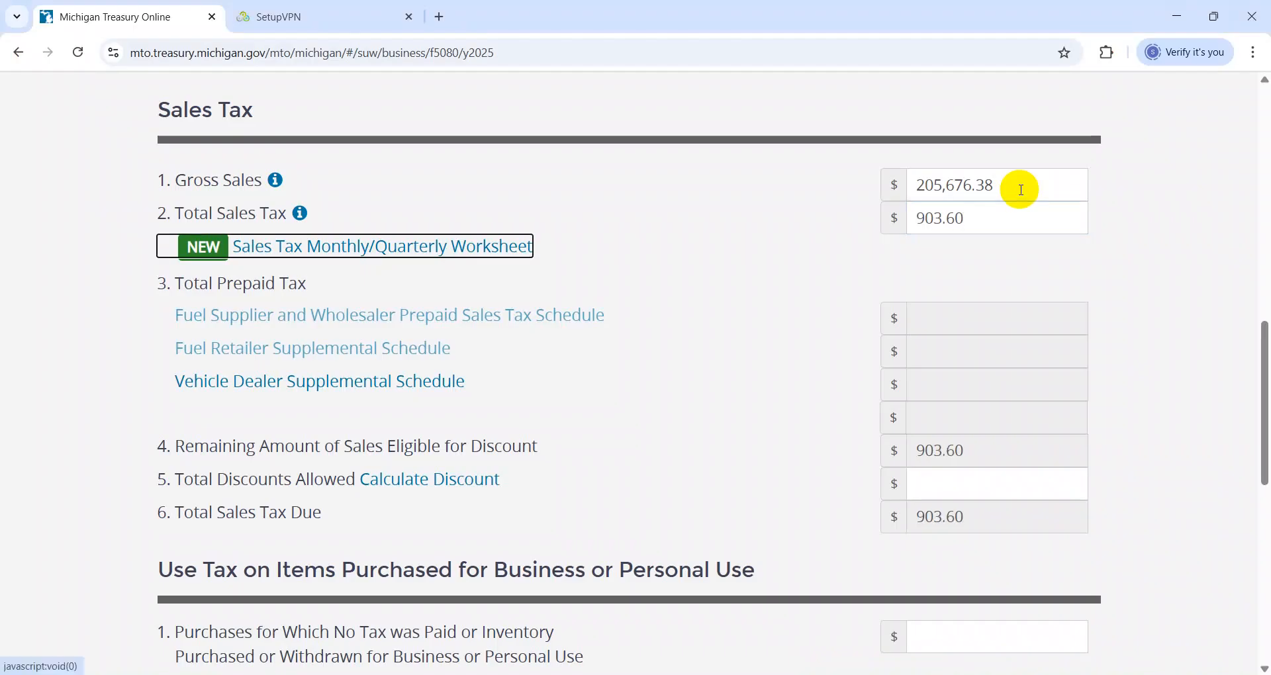
Review the Summary of the quarterly return, cancel the return and confirm leaving it
left_click_drag(1261, 431, 1261, 615)
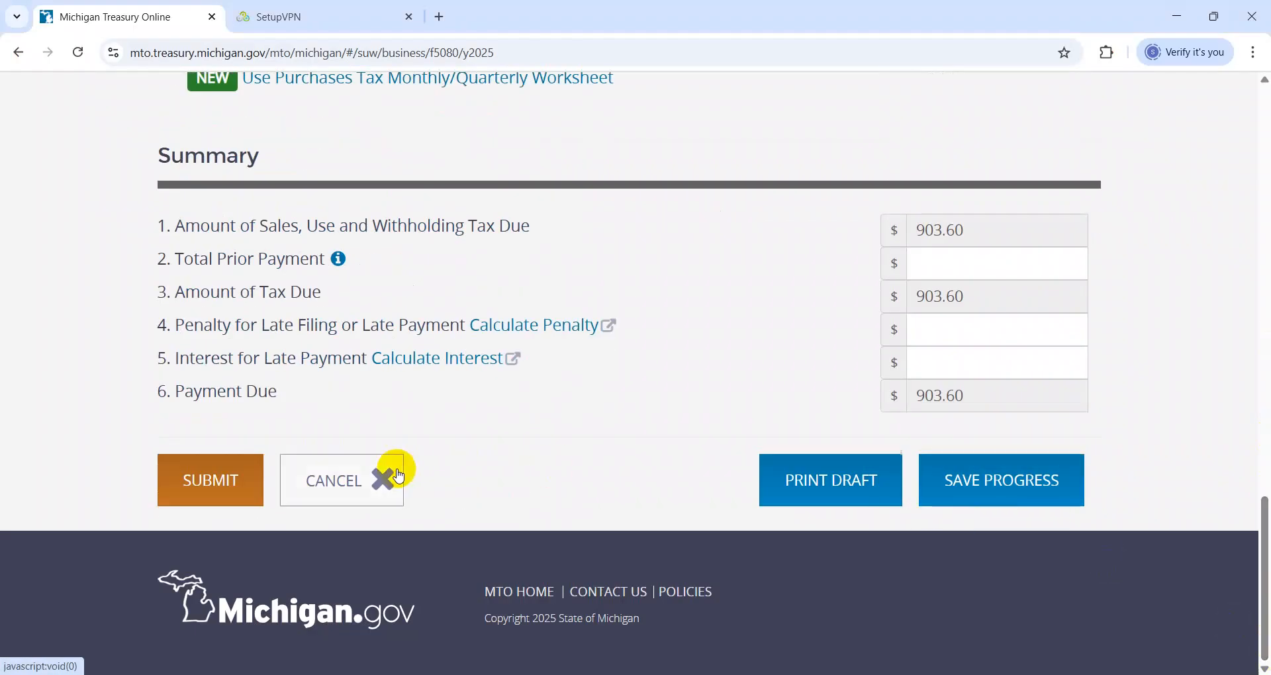
left_click(247, 486)
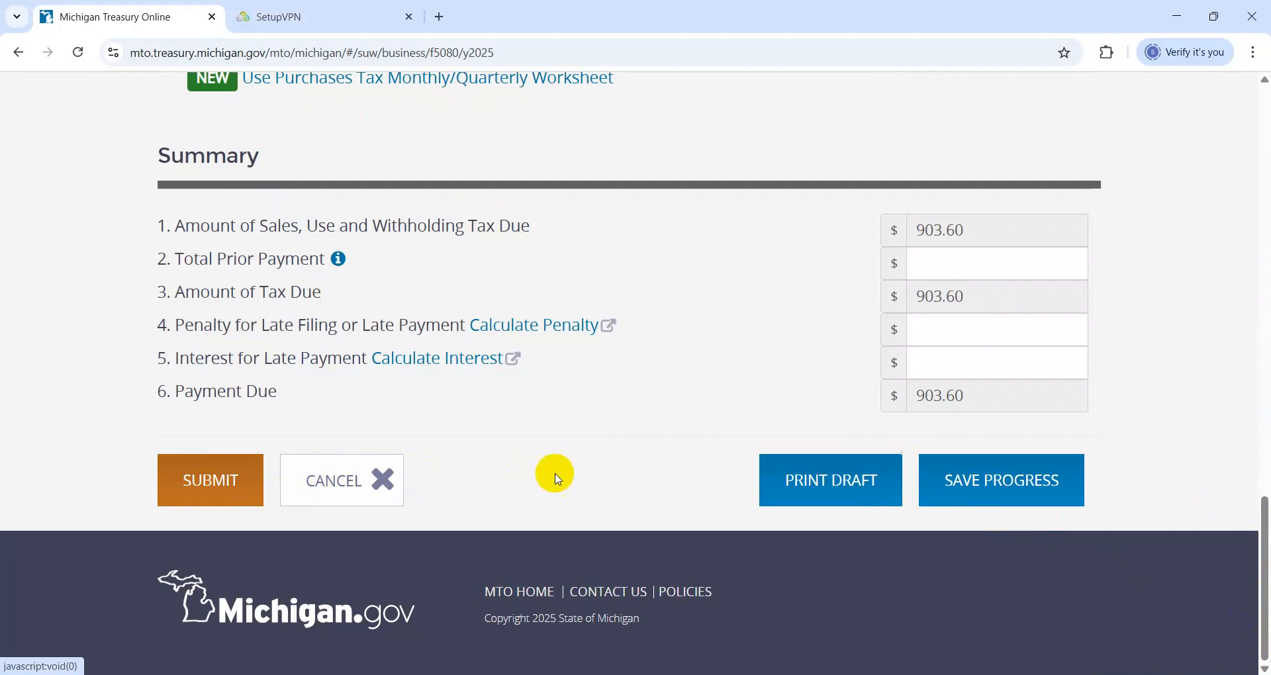
left_click(347, 491)
left_click(810, 330)
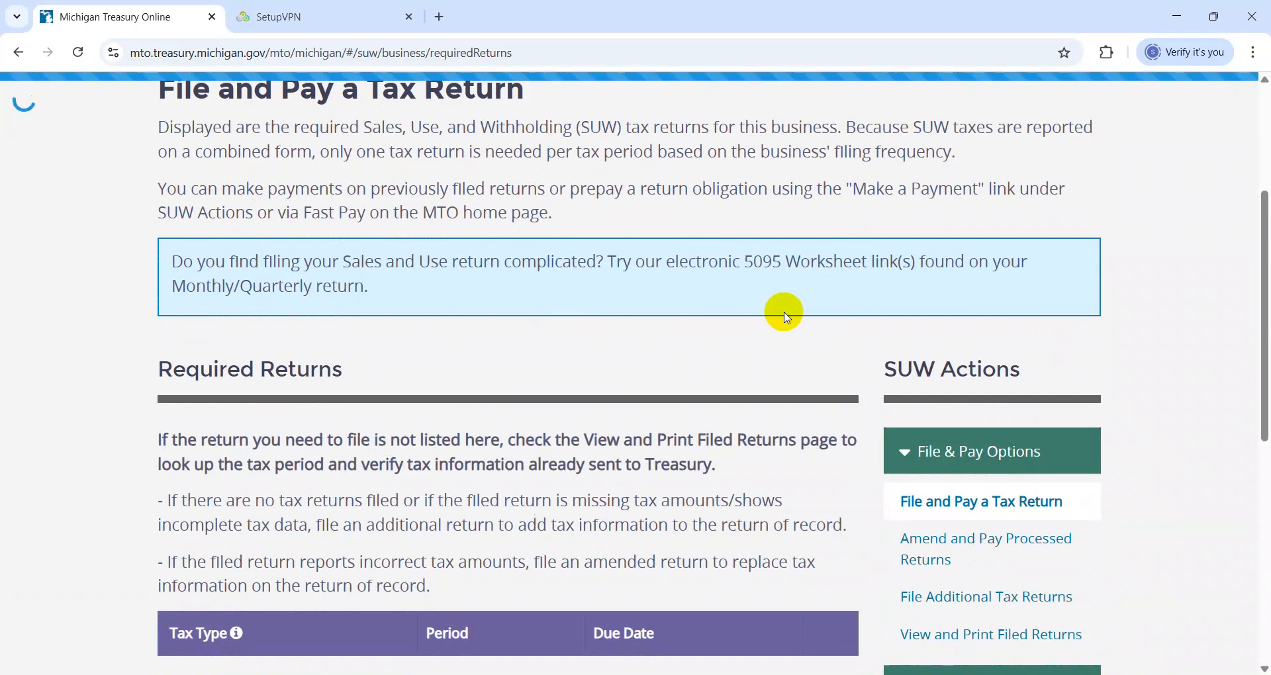
Start the Annual - 2025 required return using the Standard Annual Form, with Sales Tax as the tax type
left_click_drag(1267, 382, 1268, 603)
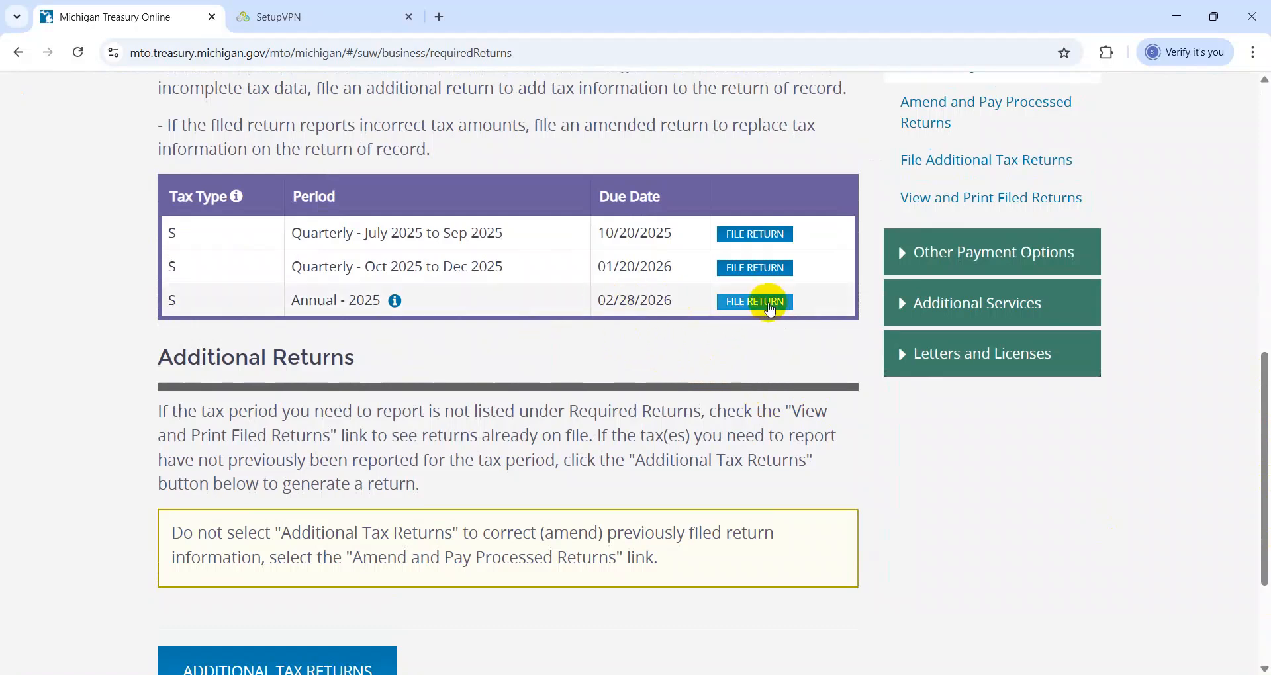
left_click(773, 304)
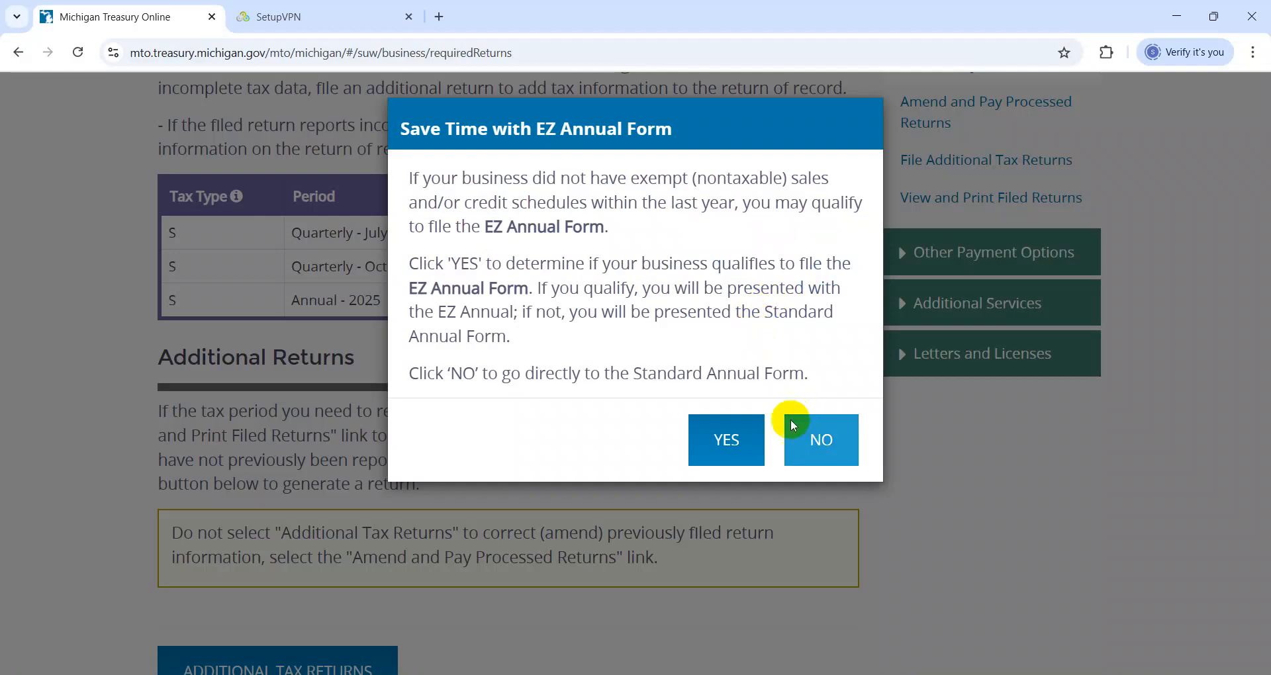
left_click(838, 438)
left_click(460, 220)
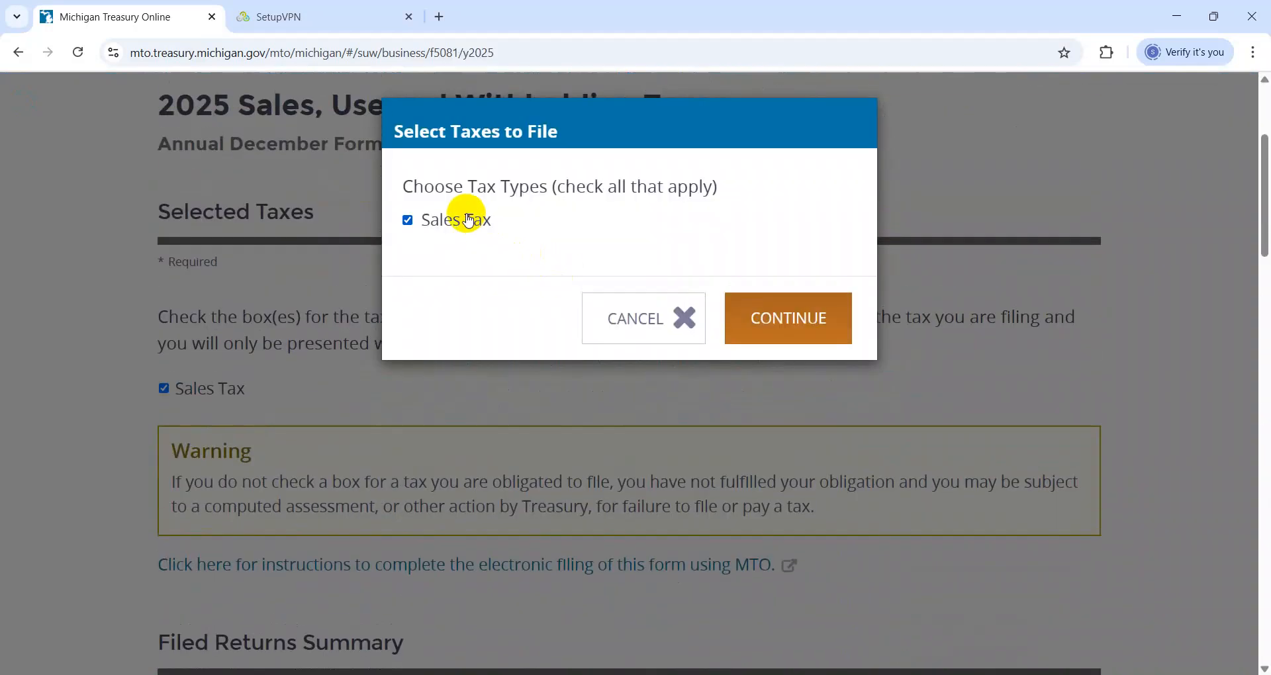
left_click(786, 317)
Enter the workbook's copied sales total, 205,676.38, as Total Gross Michigan Sales on the annual return
left_click_drag(1264, 255, 1264, 414)
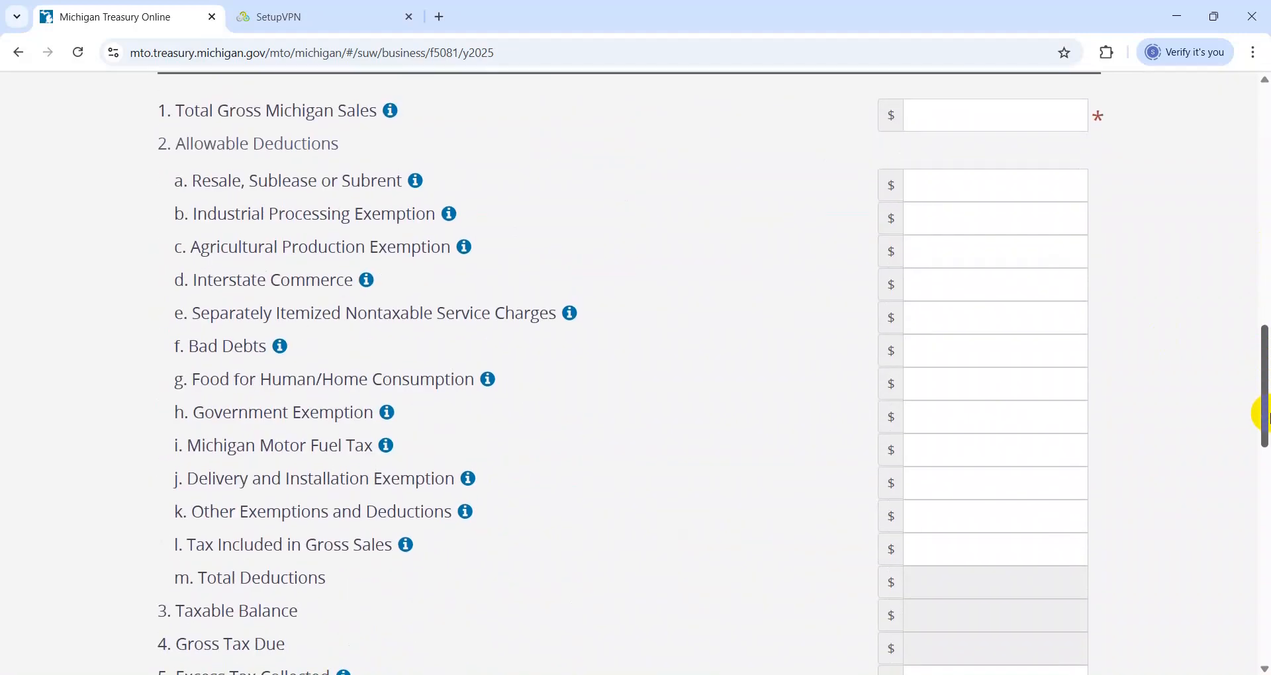
left_click(941, 112)
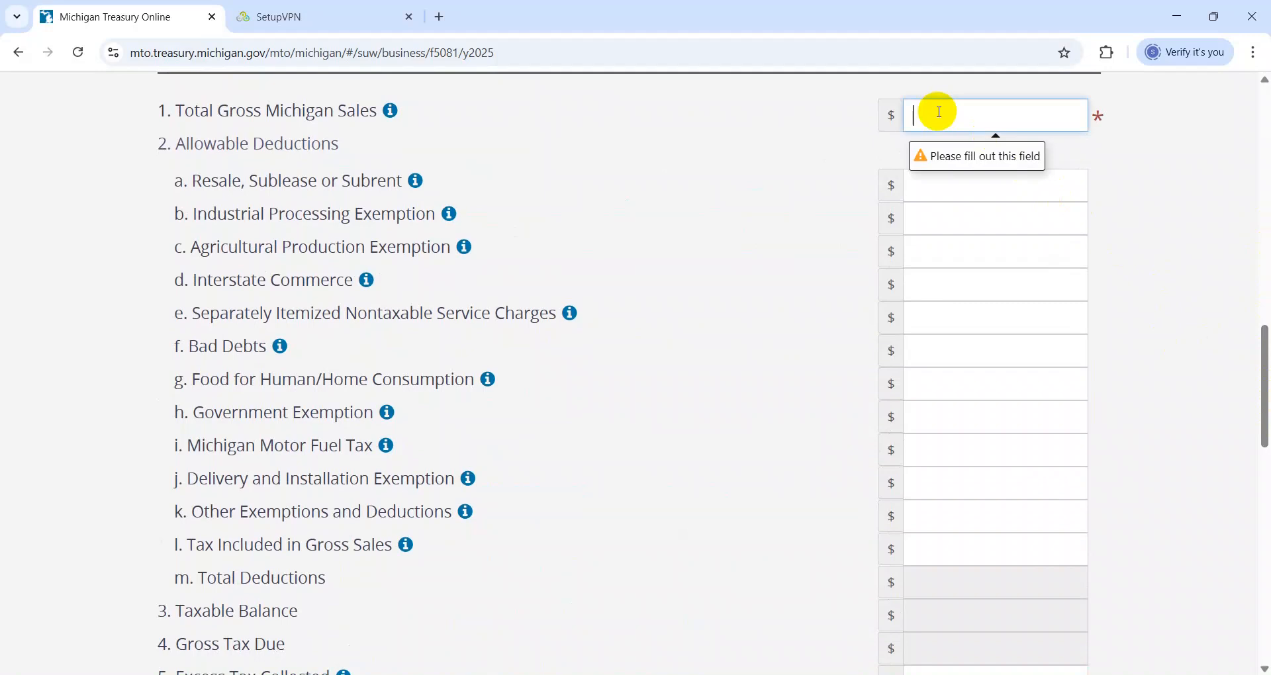
key("alt+Tab")
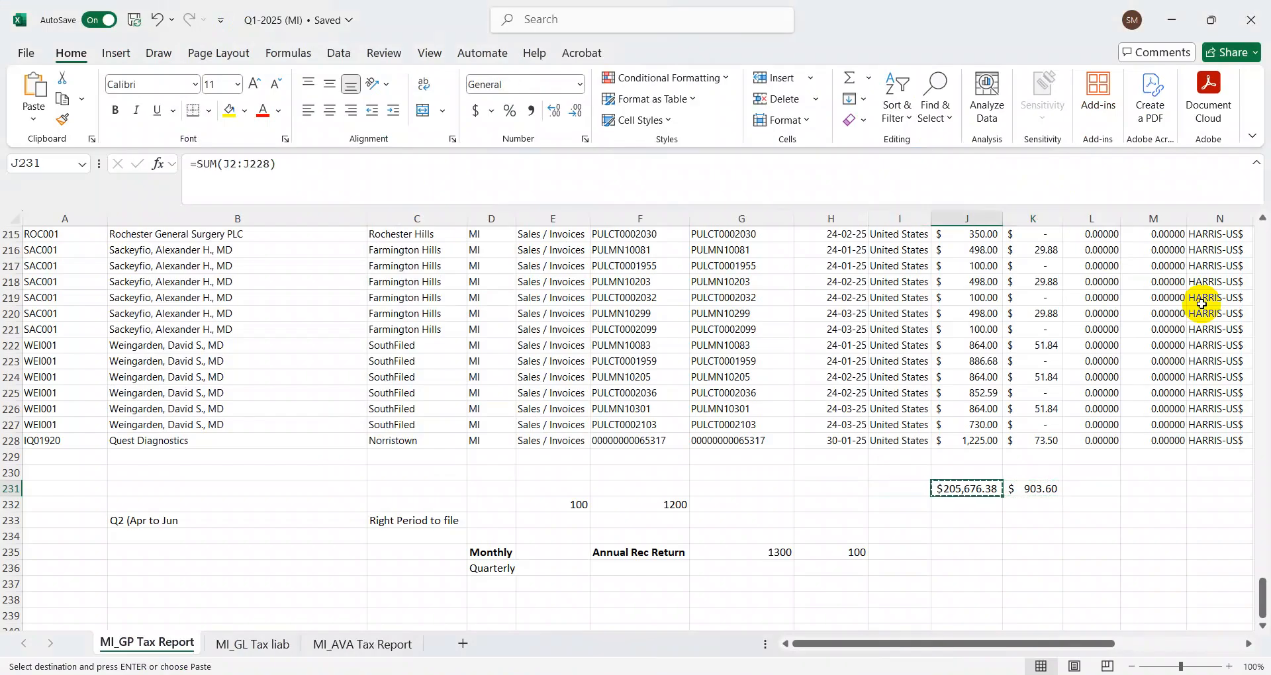
key("alt+Tab")
key("ctrl+v")
key("Tab")
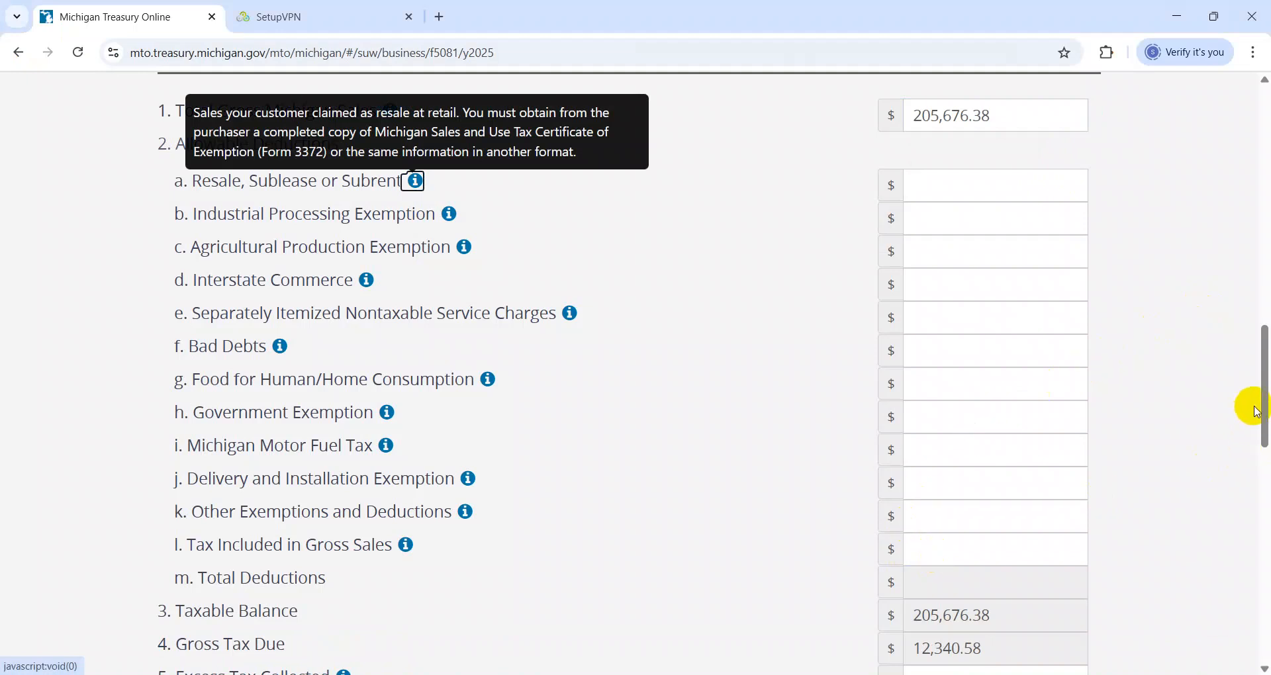
Review the annual return's Sales Tax section and check the sales and tax totals in row 231 of the workbook
left_click_drag(1258, 416, 1260, 449)
scroll(1255, 440, "up", 3)
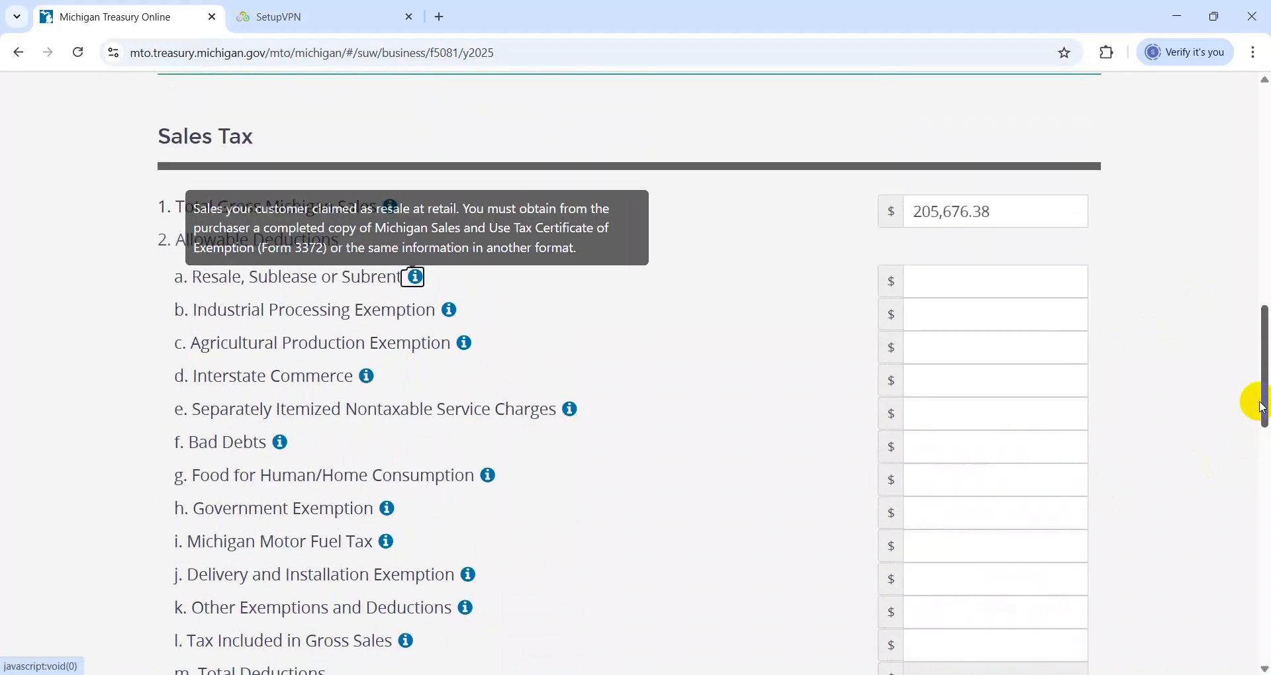
key("alt+Tab")
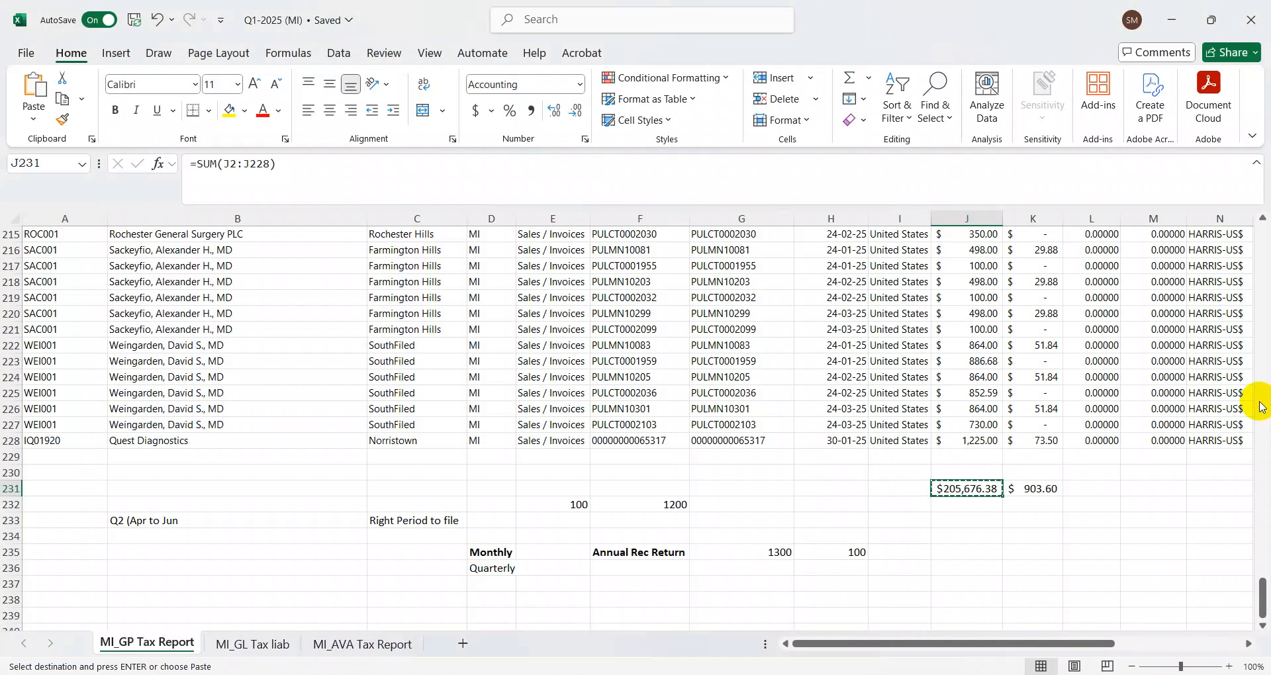
key("Right")
key("Left")
key("Escape")
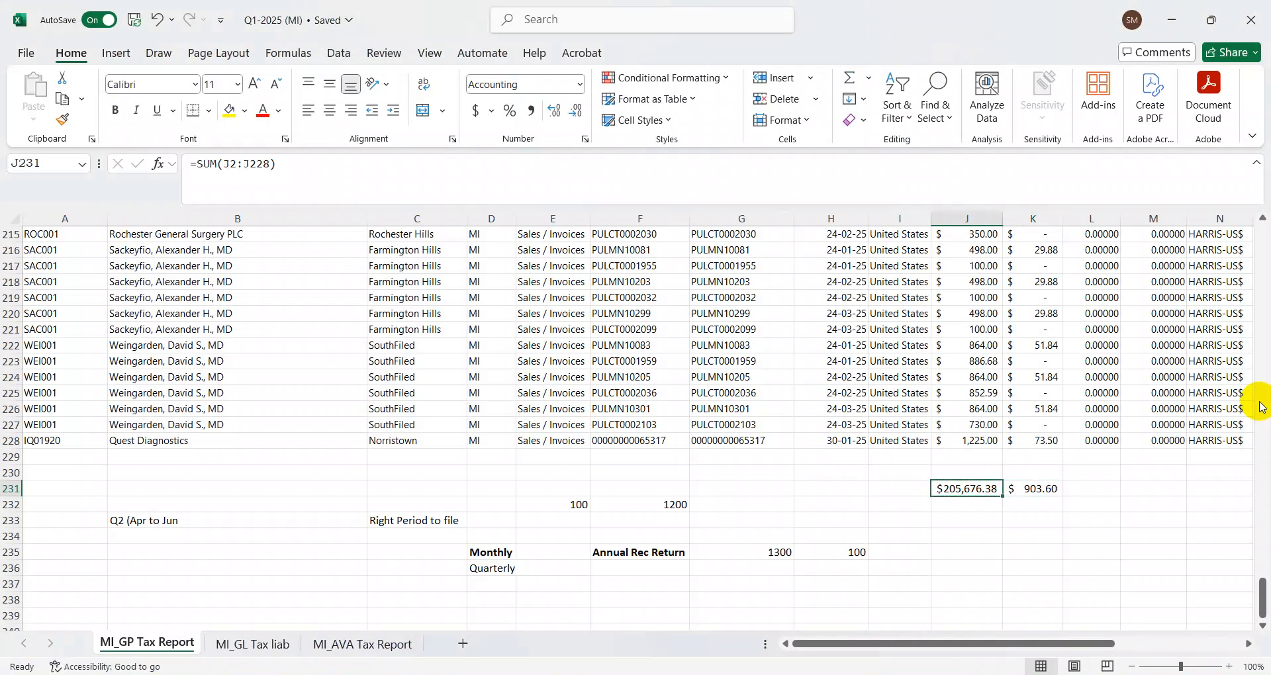
key("alt+Tab")
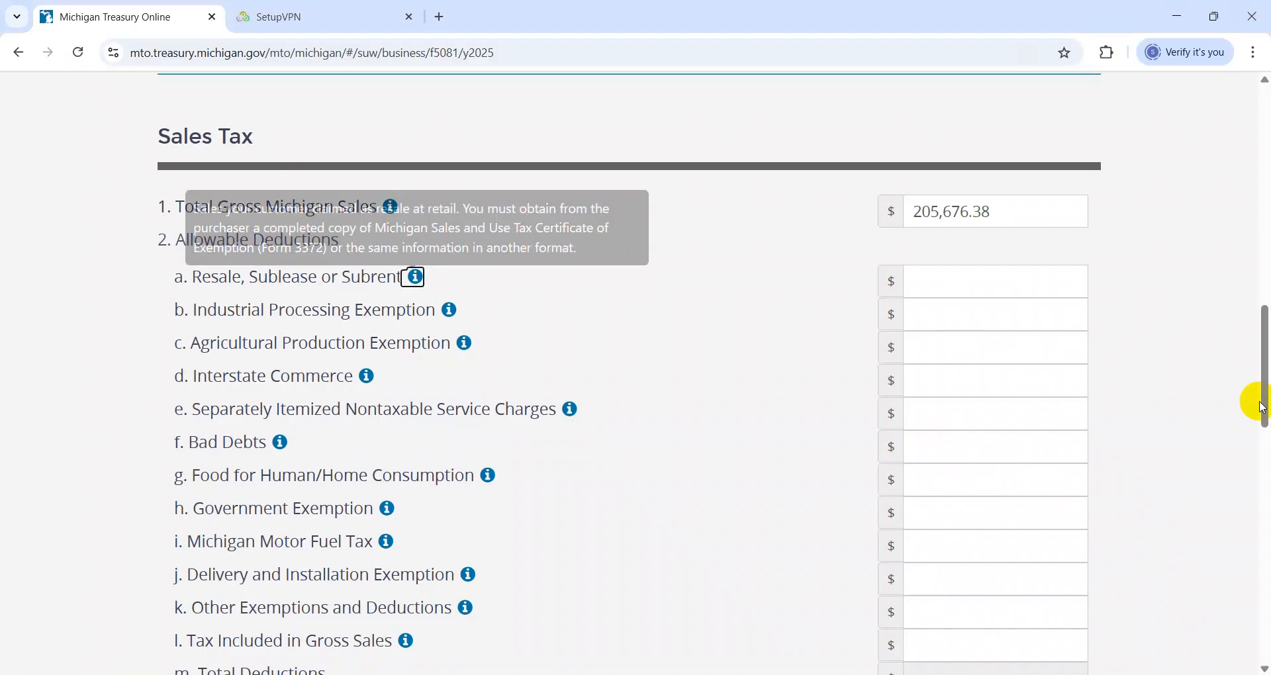
Enter 1,000 for Other Exemptions and Deductions under the allowable deductions of the annual return
left_click_drag(1263, 409, 1262, 440)
left_click(966, 453)
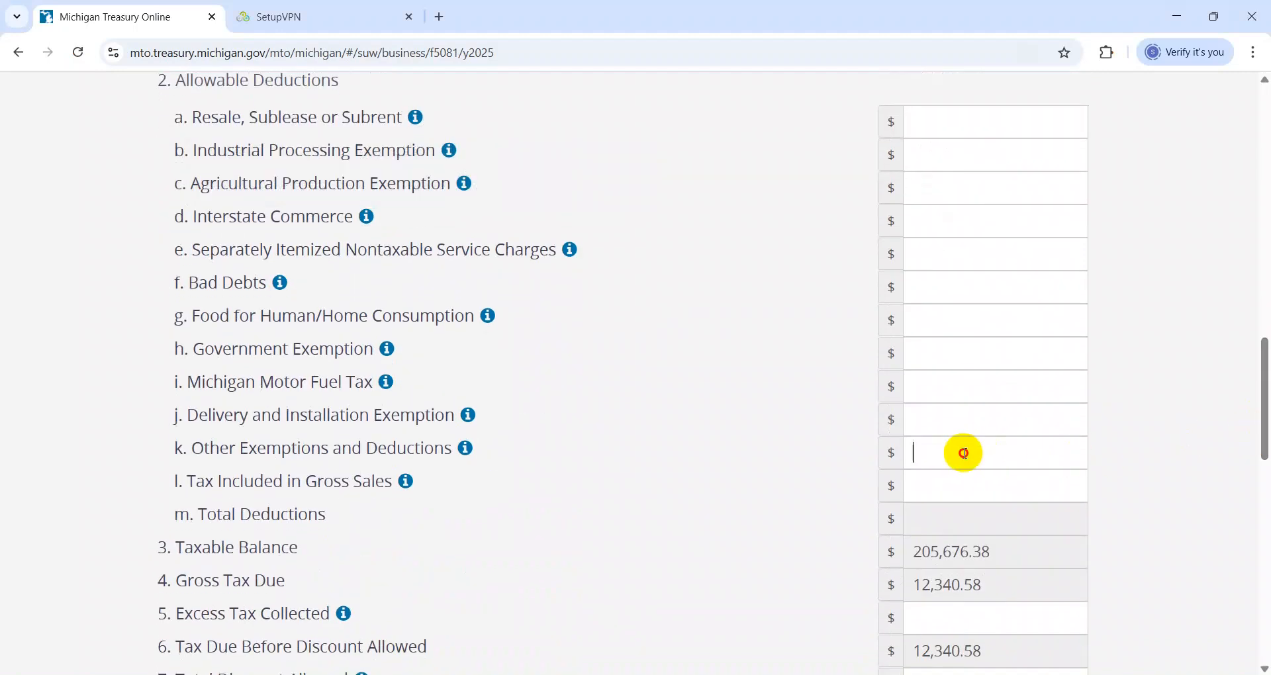
type("1,000")
key("Tab")
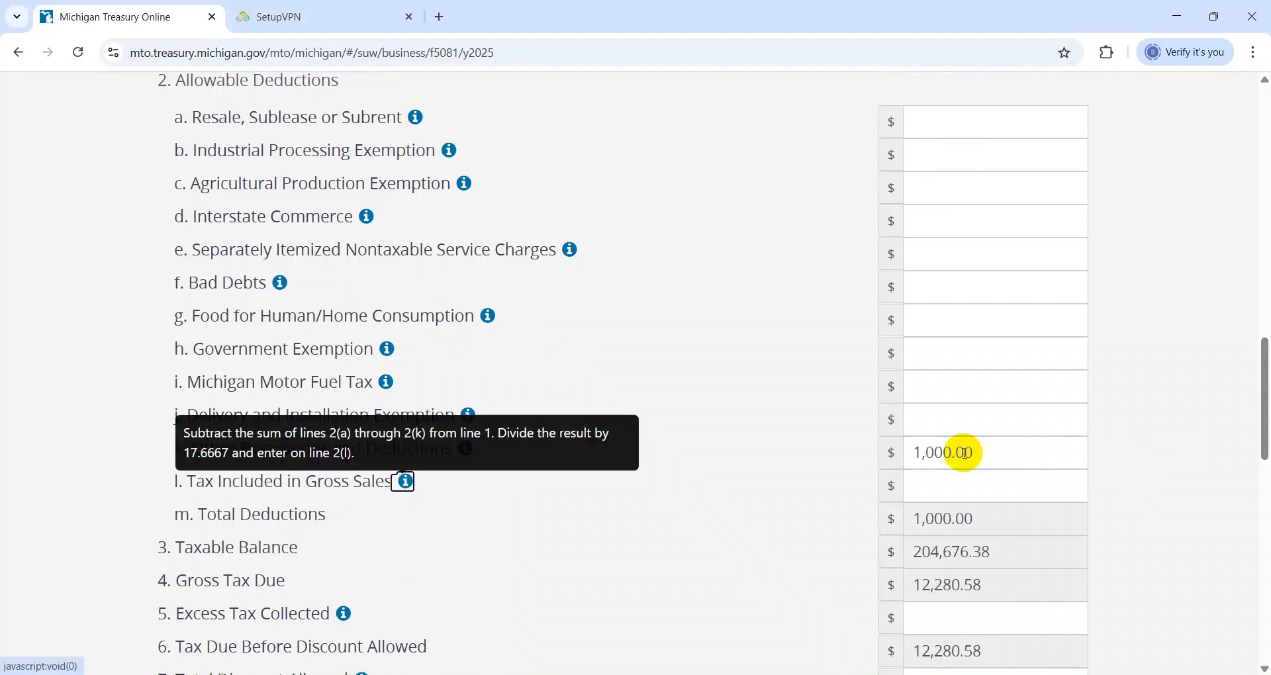
Check the Gross Tax Due and enter 11,000 for Tax Payments and Credits in the Sales Tax section
left_click_drag(1263, 456, 1251, 528)
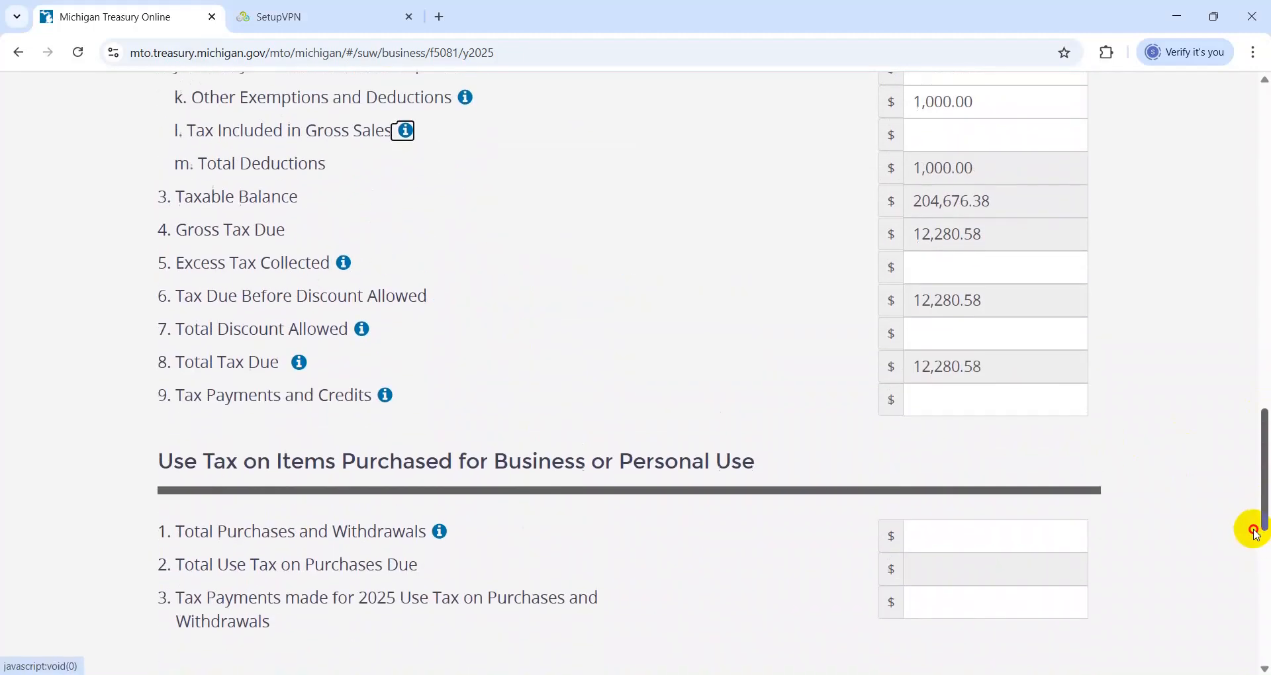
double_click(914, 237)
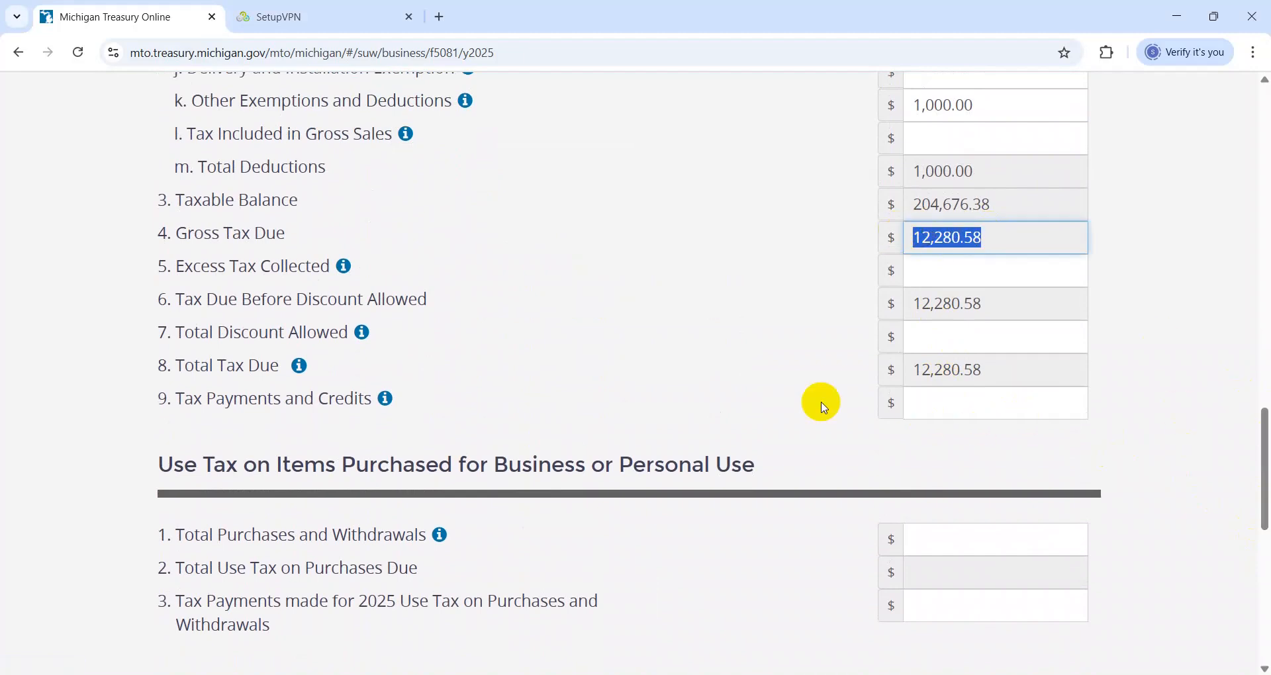
left_click(974, 408)
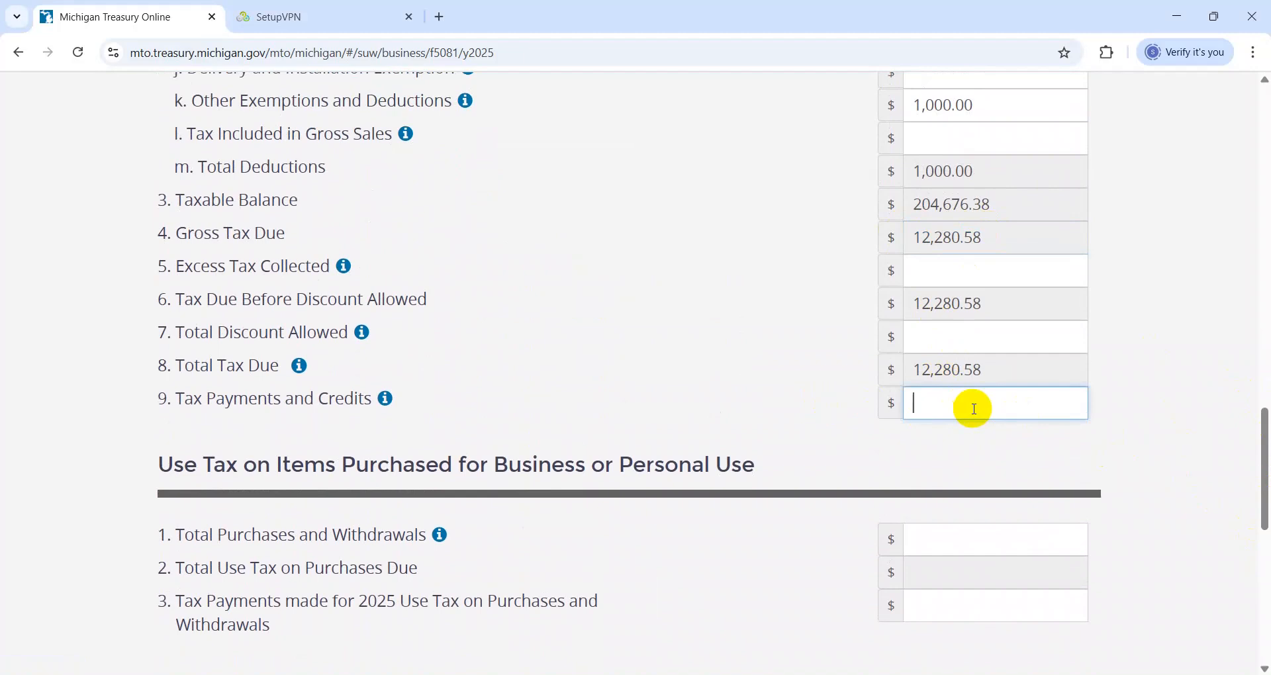
type("11,000")
key("Tab")
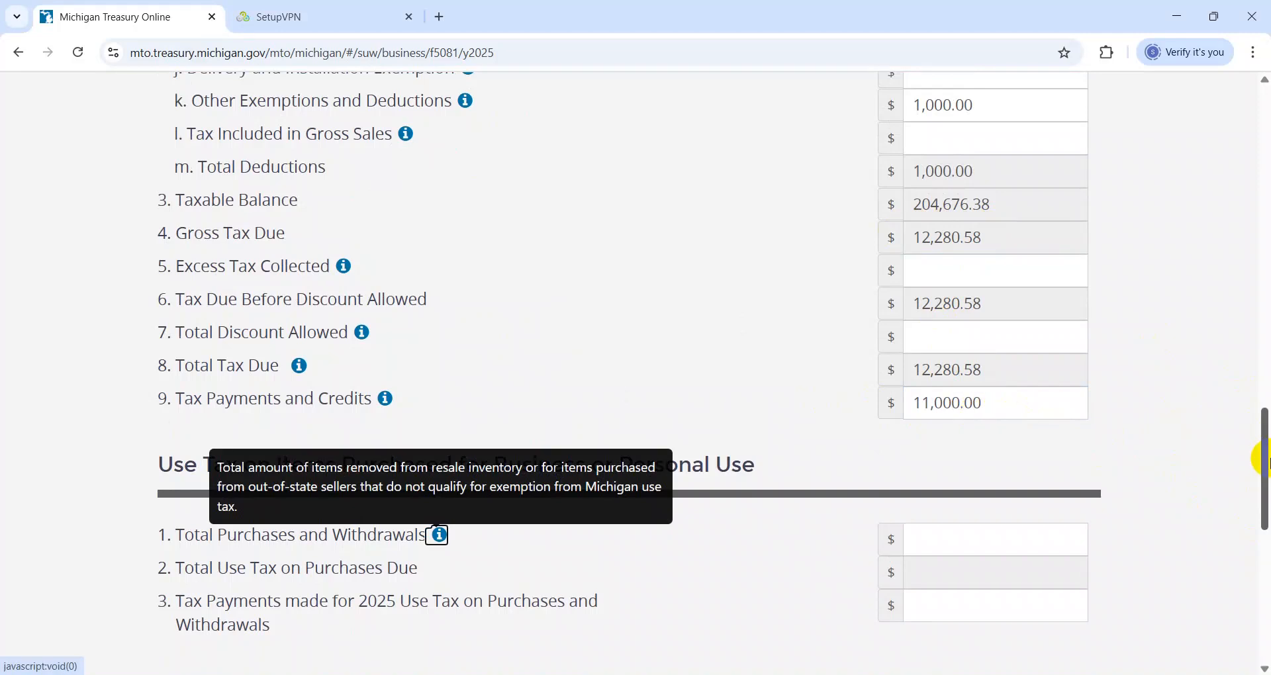
Examine the Tax Balance Due in the annual return's summary and review the Sales Tax entries
left_click_drag(1264, 458, 1270, 623)
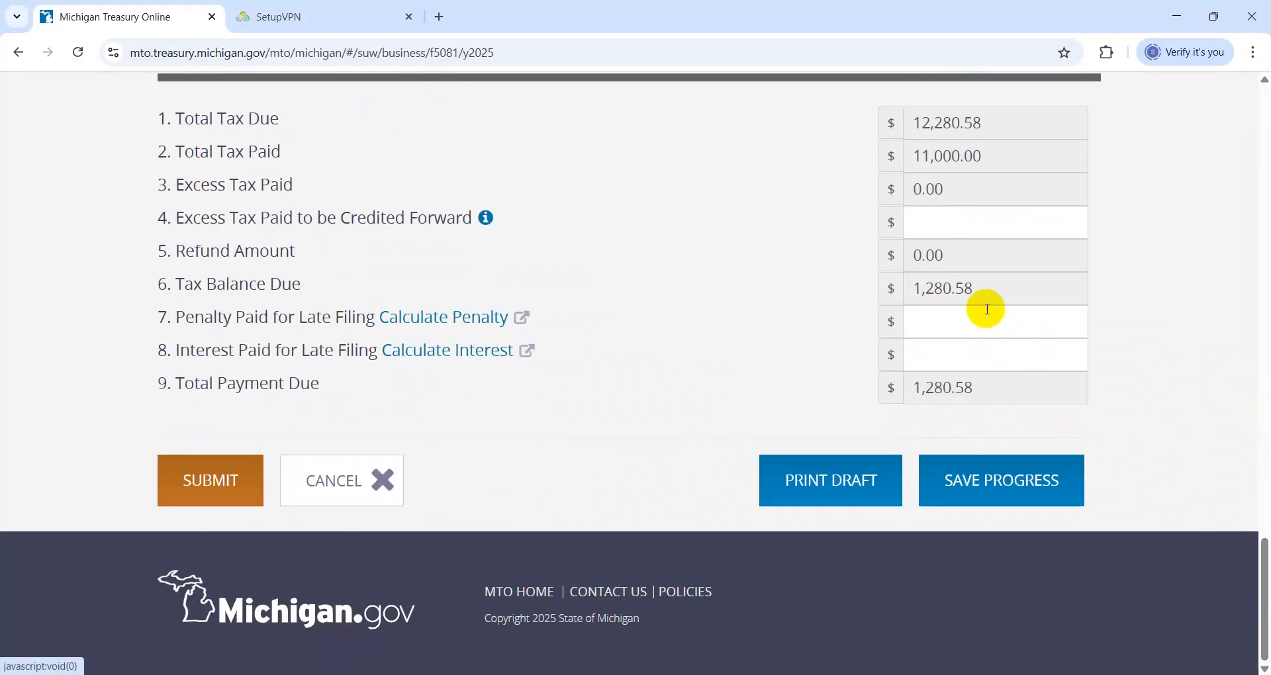
left_click_drag(968, 288, 897, 288)
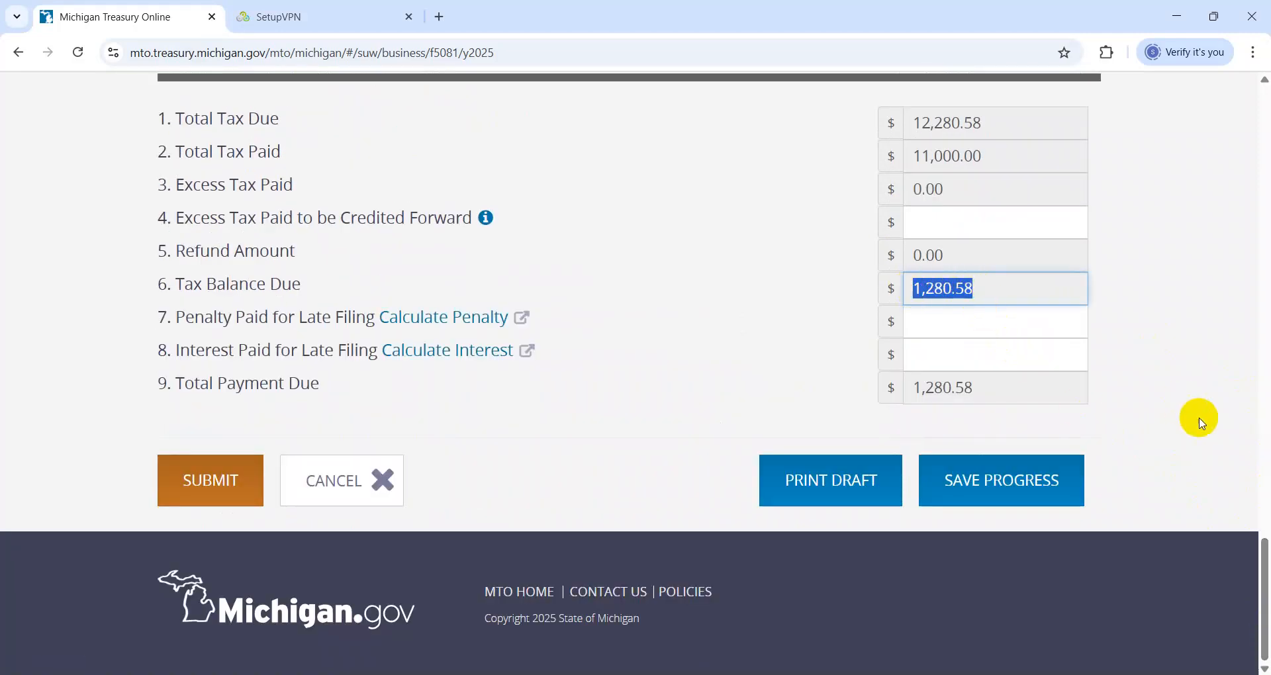
left_click(1198, 417)
left_click_drag(1264, 574, 1263, 355)
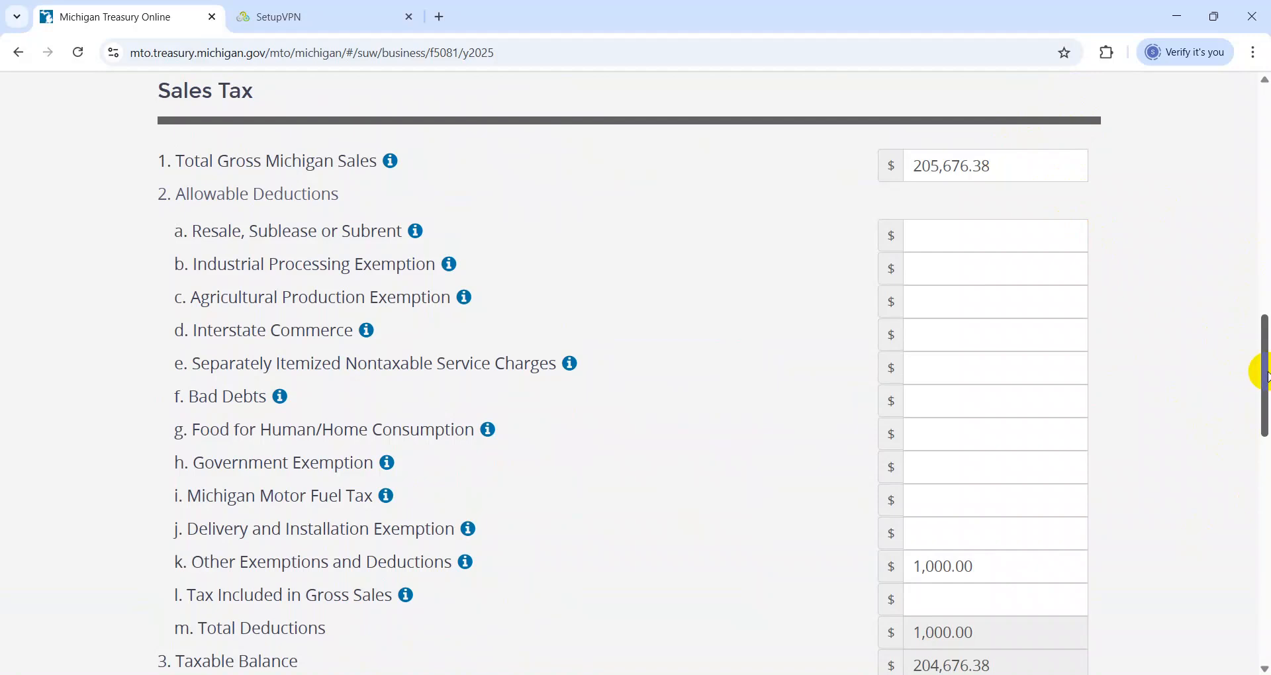
Cancel the annual return and confirm leaving it without saving
left_click_drag(1266, 377, 1240, 579)
left_click(314, 489)
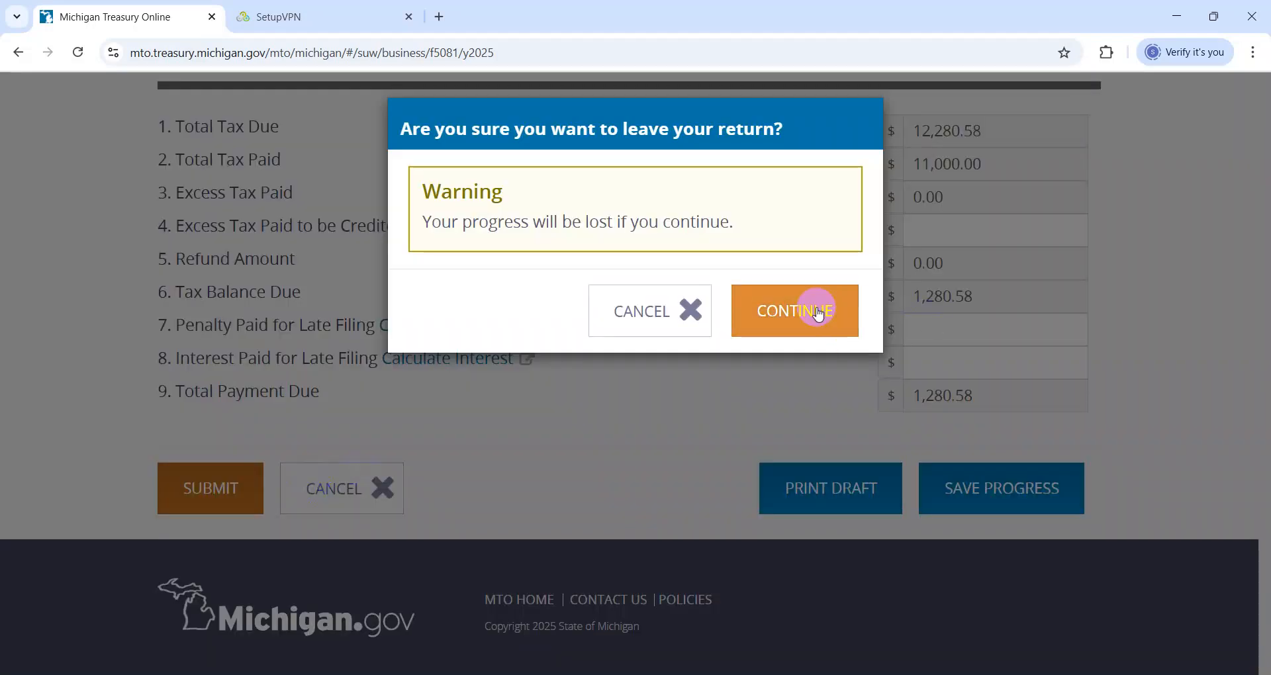
left_click(795, 315)
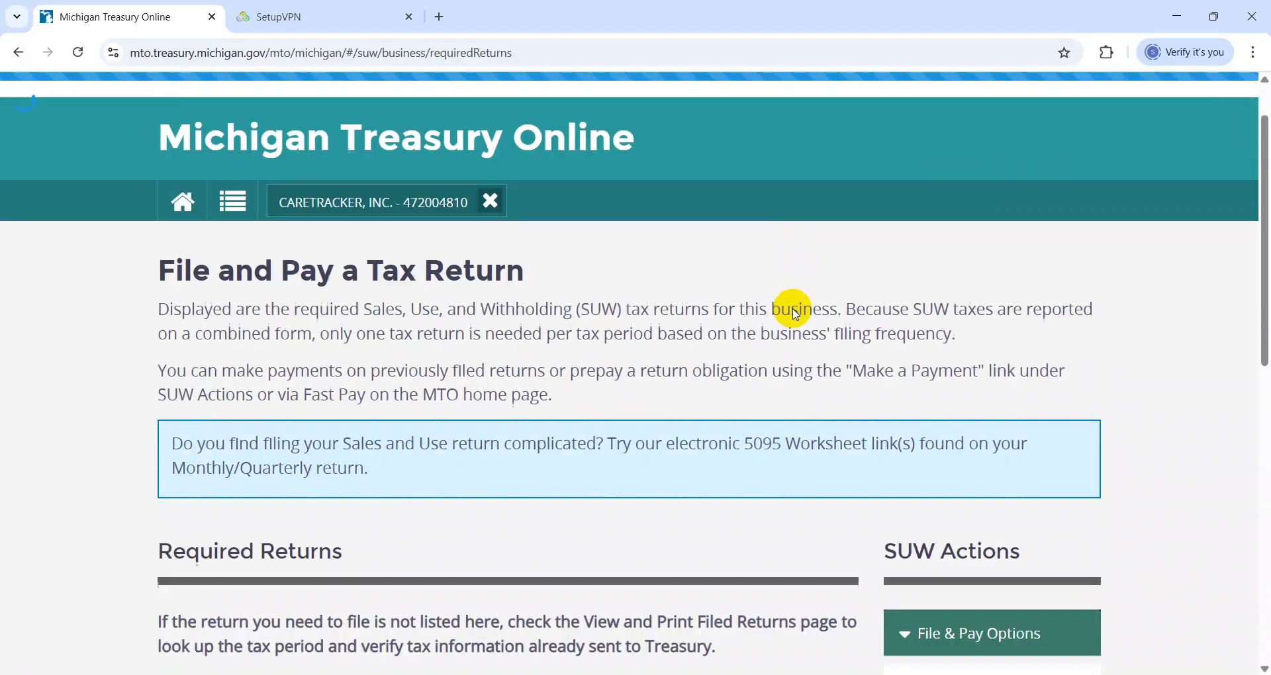
Glance over the required returns, switch to the Q1-2025 (MI) workbook in Excel and select cell I231
scroll(791, 304, "down", 5)
key("alt+Tab")
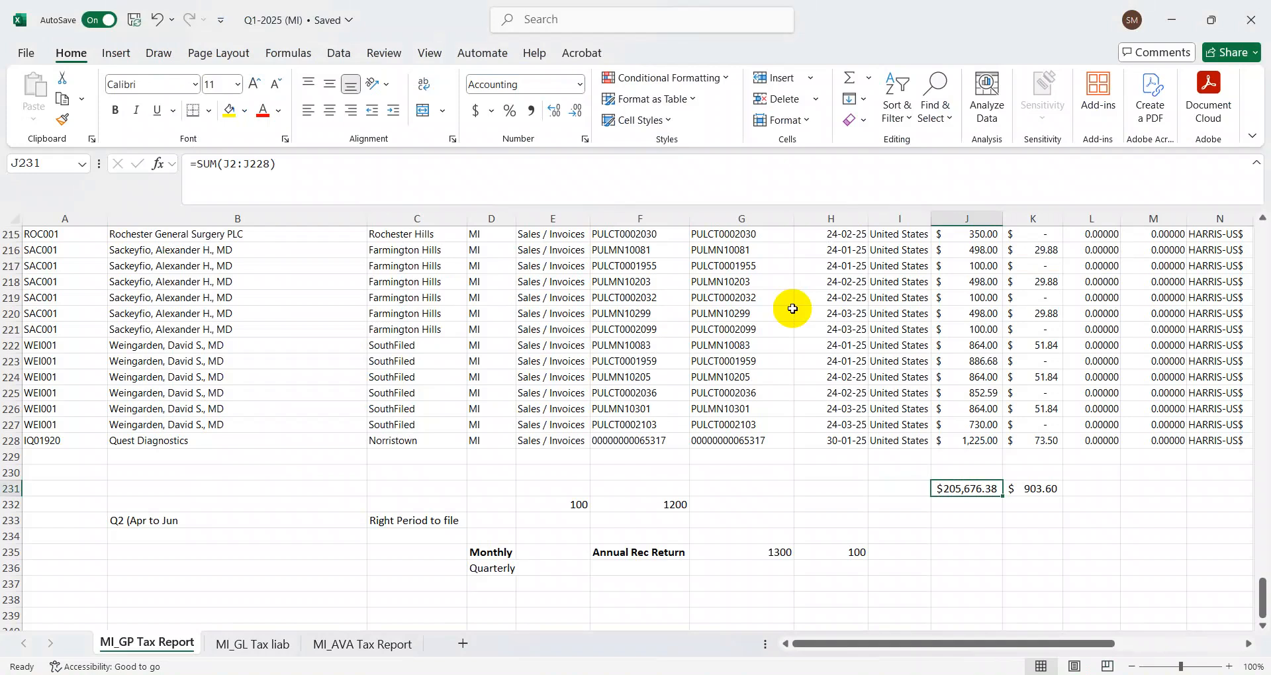
key("Left")
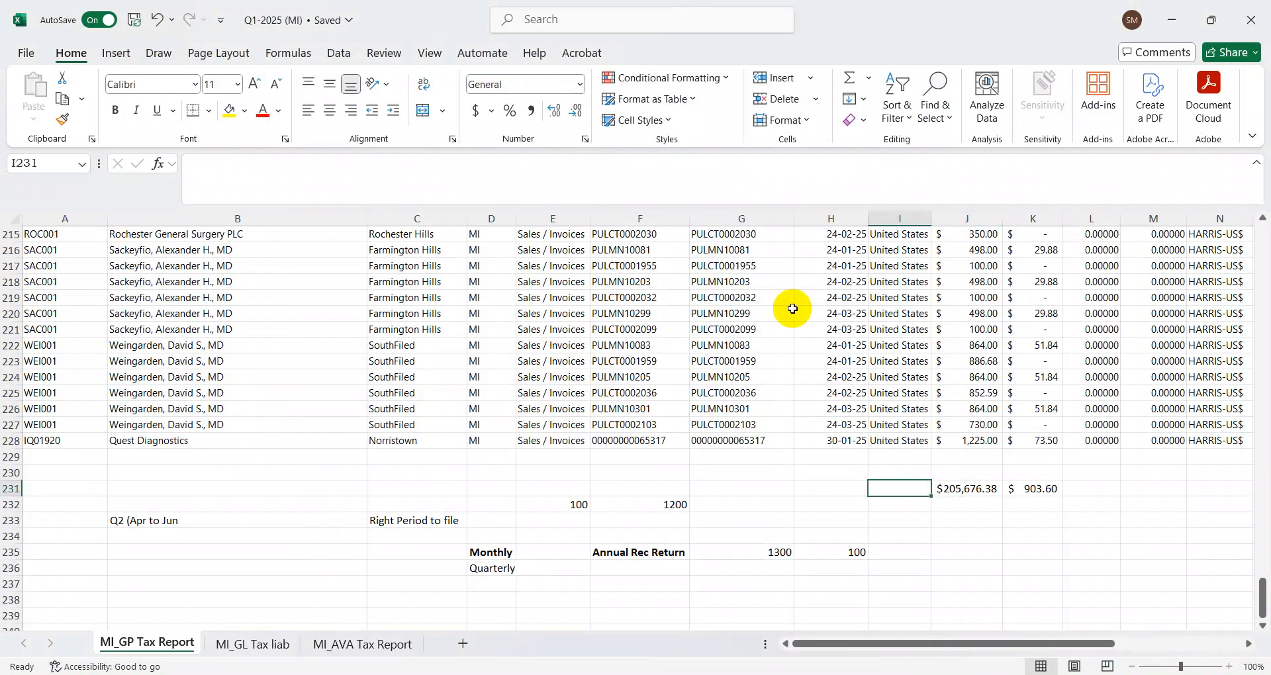